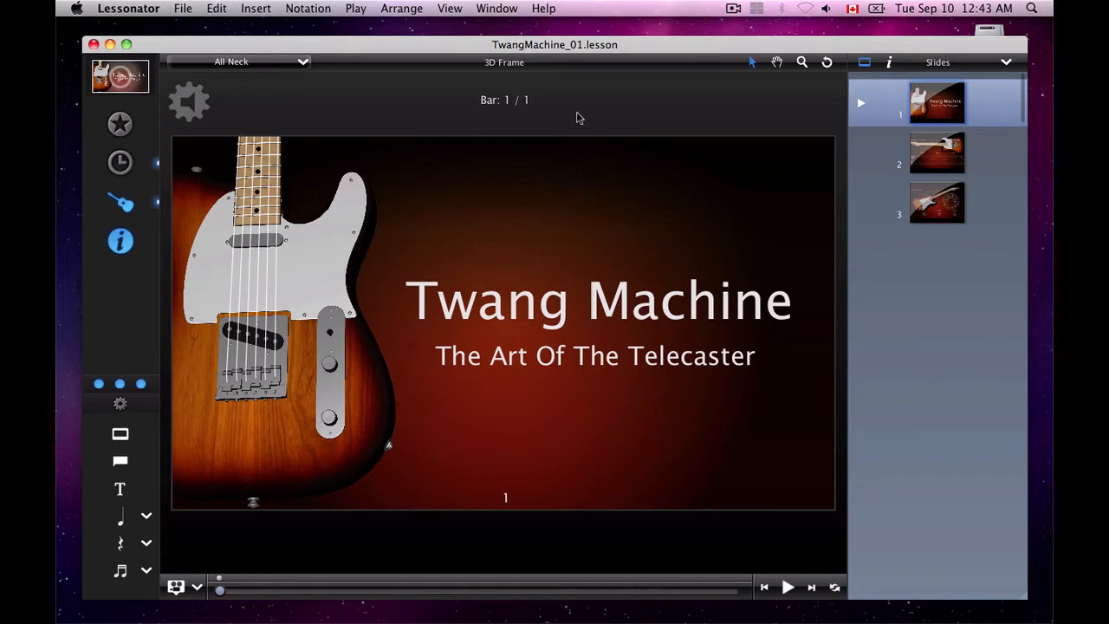
Check the template, media and instrument options for slide 1, leaving them unchanged
left_click(113, 119)
left_click(123, 127)
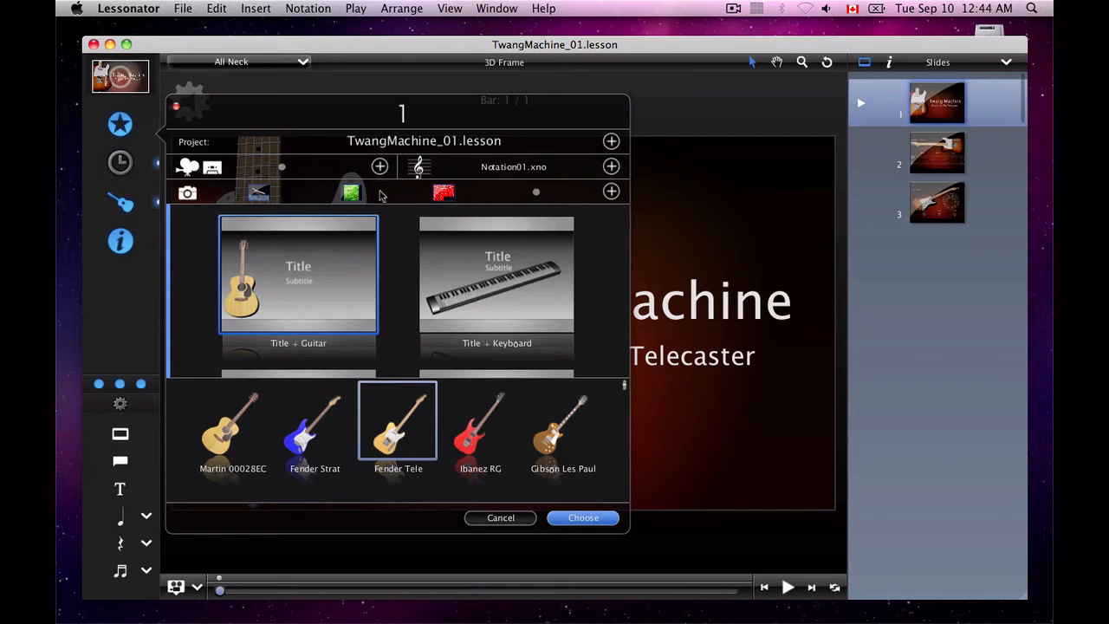
left_click(500, 518)
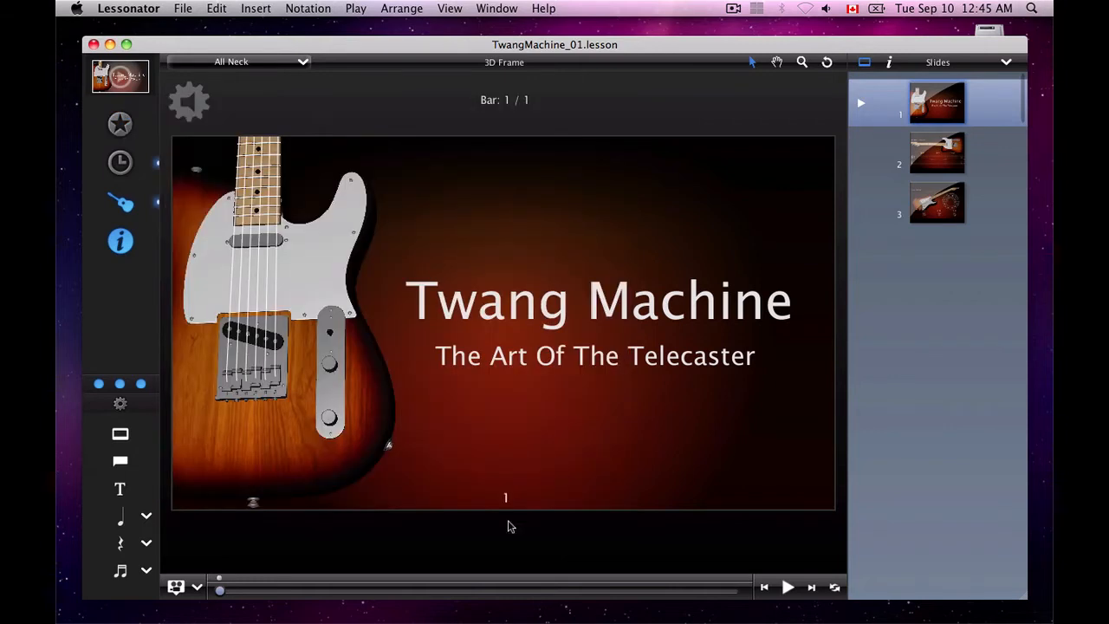
In the timeline, add four more C chord bars to slide 1, extending it to five bars
left_click(121, 162)
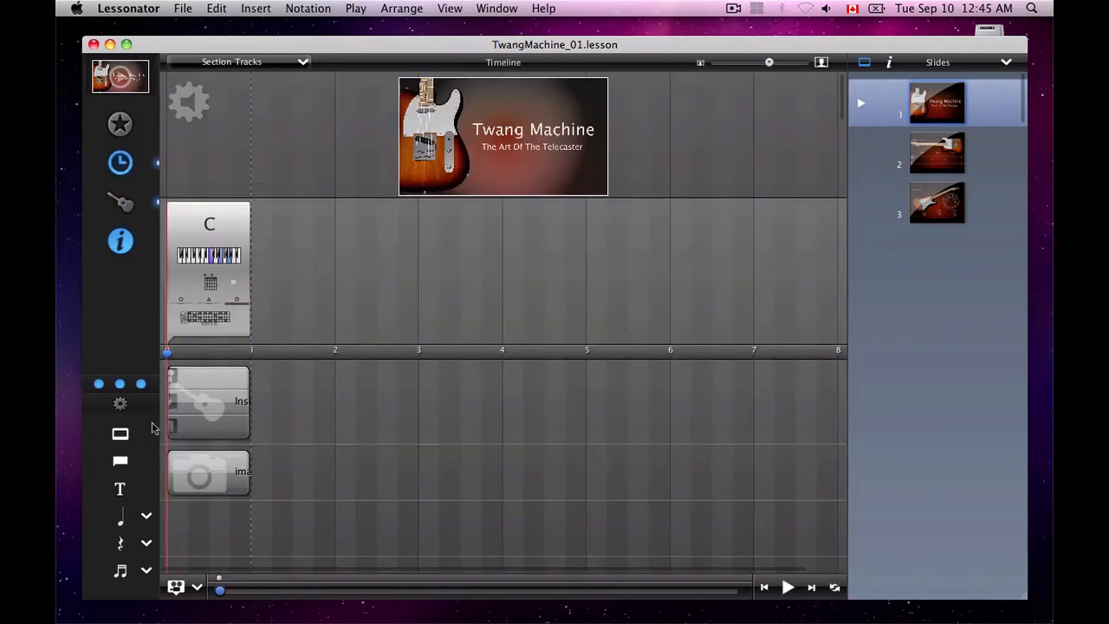
left_click(124, 464)
left_click(123, 465)
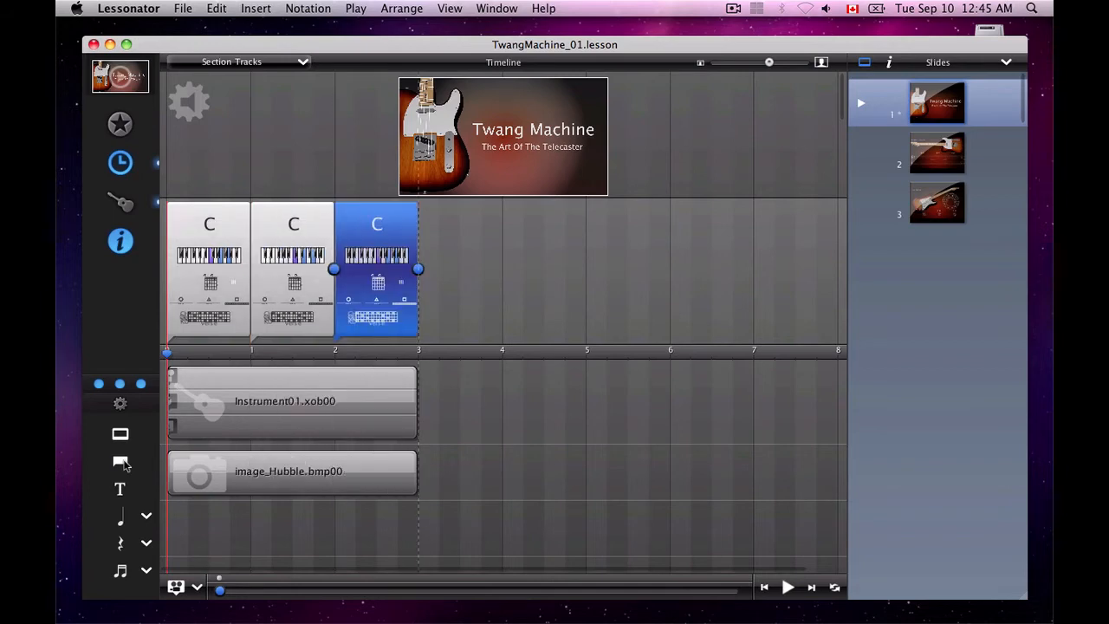
left_click(124, 464)
left_click(124, 464)
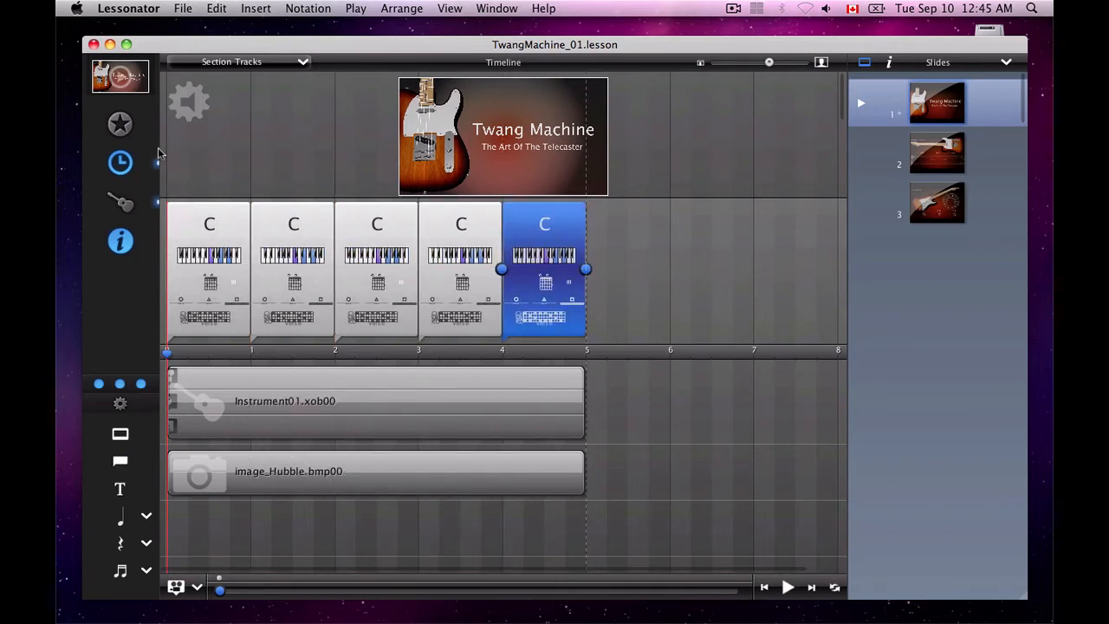
Return to the 3D frame and select the title, guitar and subtitle in turn to inspect the slide's objects
left_click(124, 208)
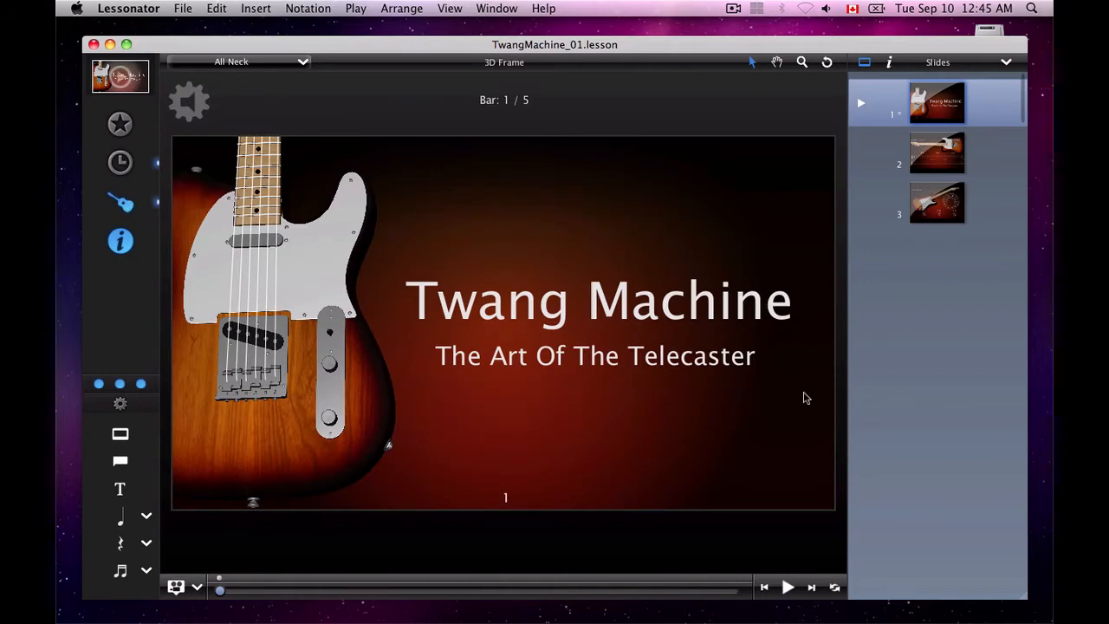
left_click(627, 319)
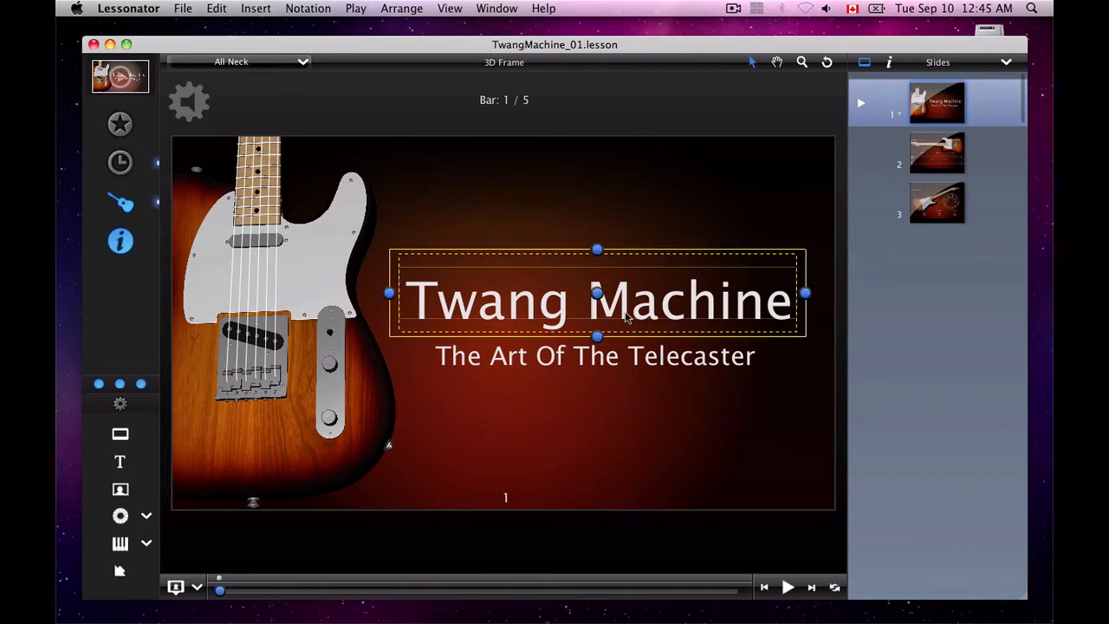
left_click(265, 369)
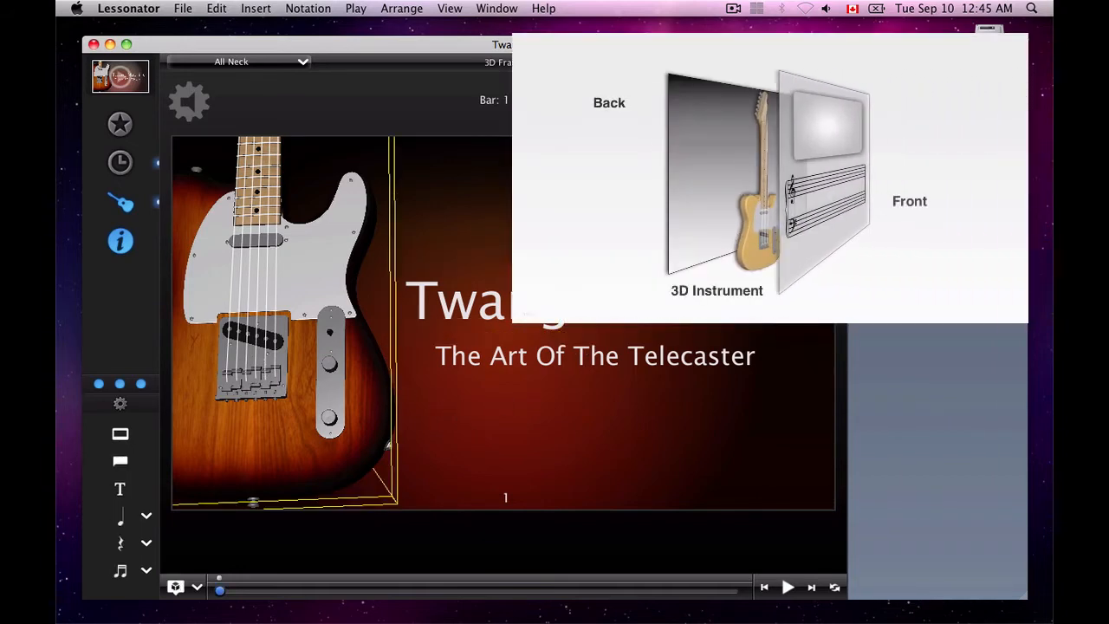
left_click(537, 216)
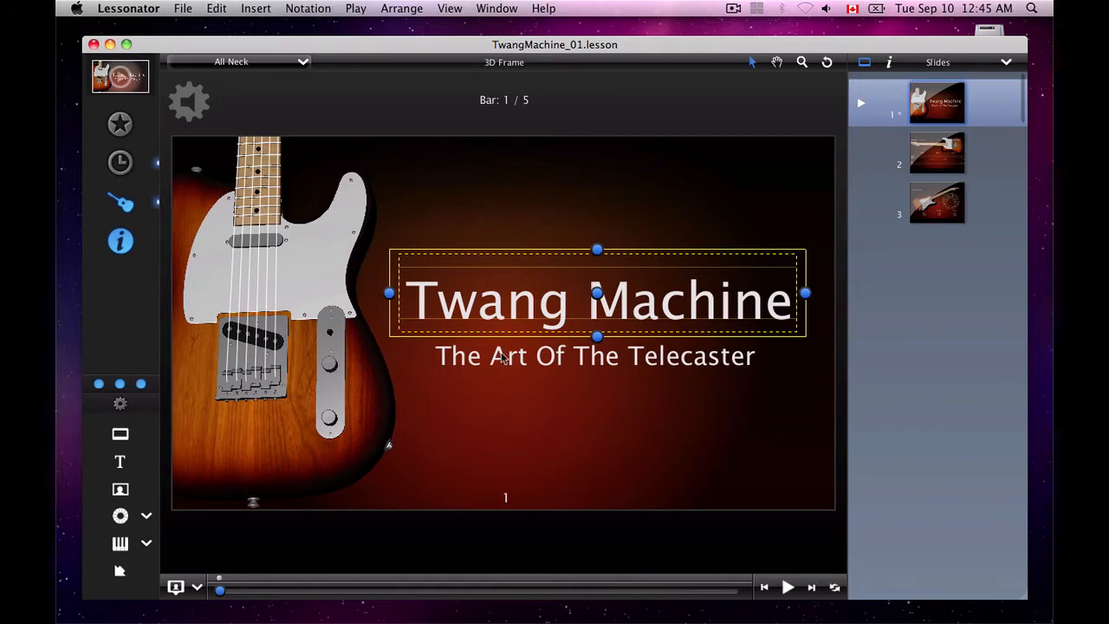
left_click(502, 361)
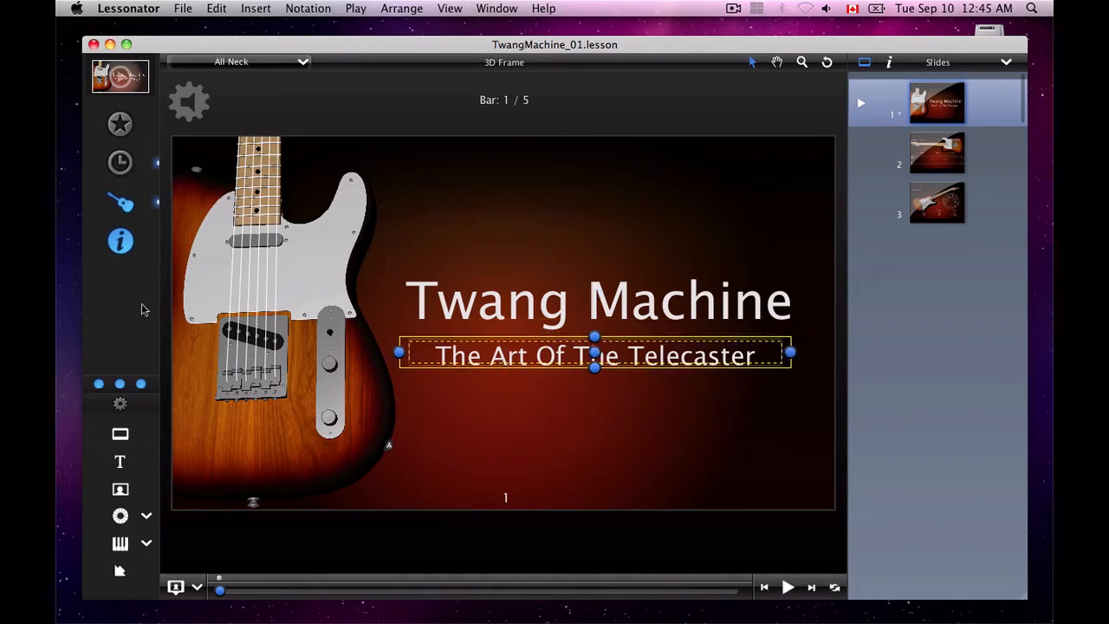
Hide and restore the side panel, check the inspector for slide 1, and return to the slide list
left_click(122, 243)
left_click(121, 242)
left_click(888, 108)
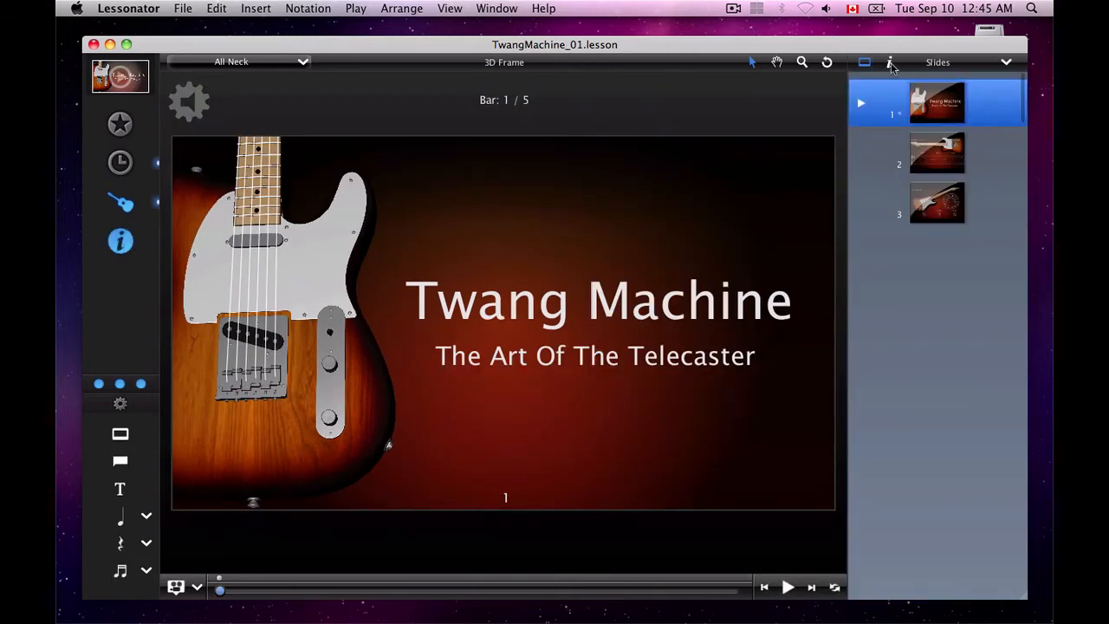
left_click(890, 64)
left_click(864, 63)
Select the title and switch the back, 3D instrument and front layers off and on to compare them
left_click(581, 298)
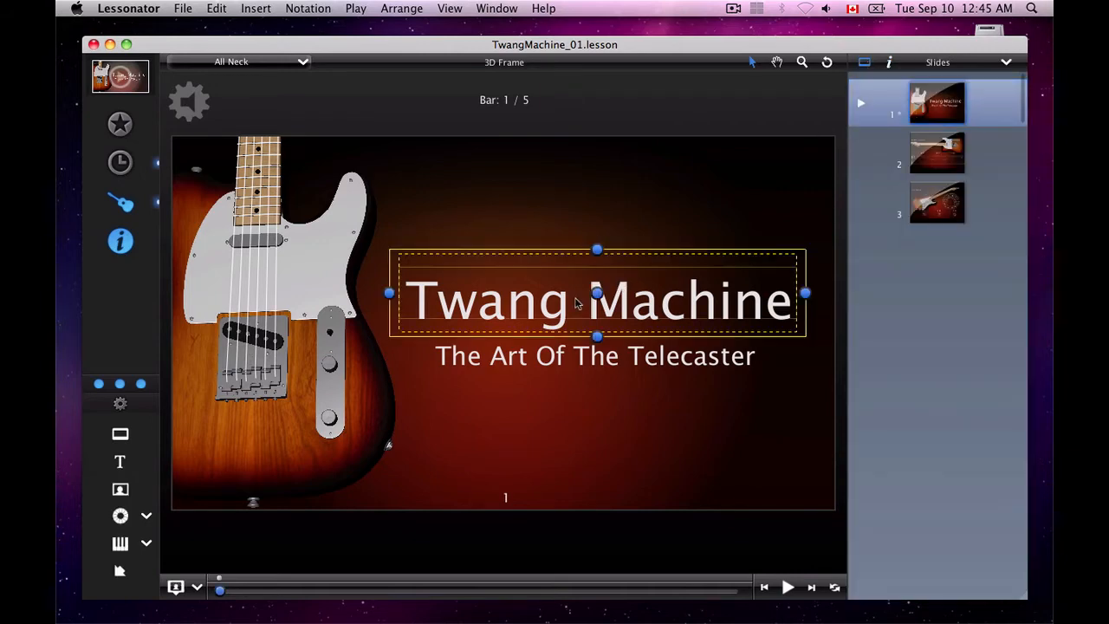
left_click(99, 386)
left_click(98, 386)
left_click(119, 385)
left_click(121, 386)
left_click(141, 385)
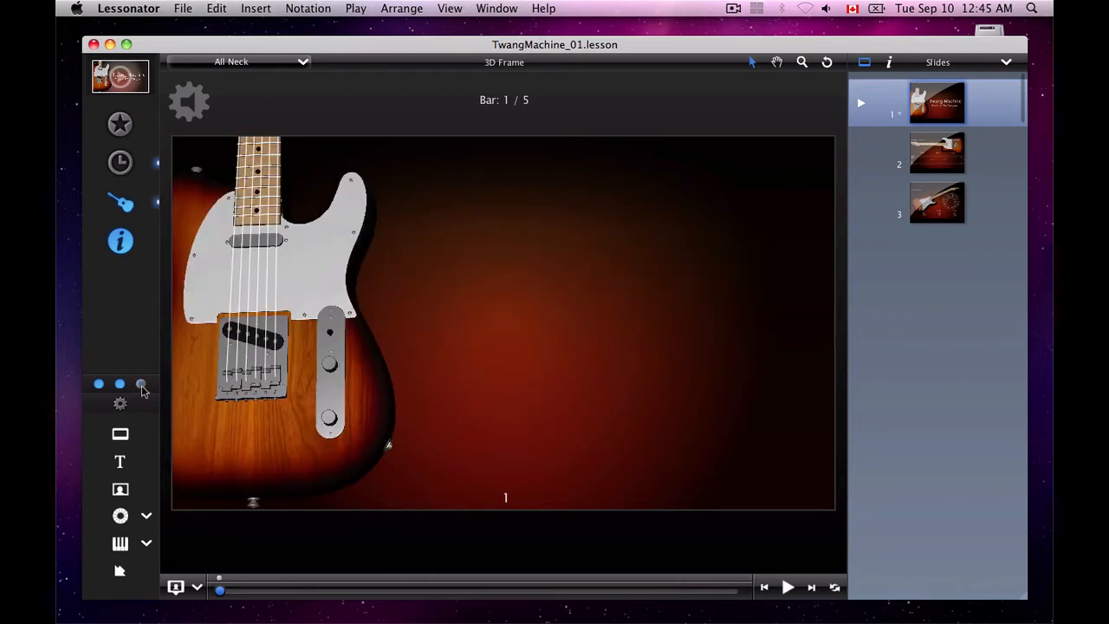
left_click(141, 386)
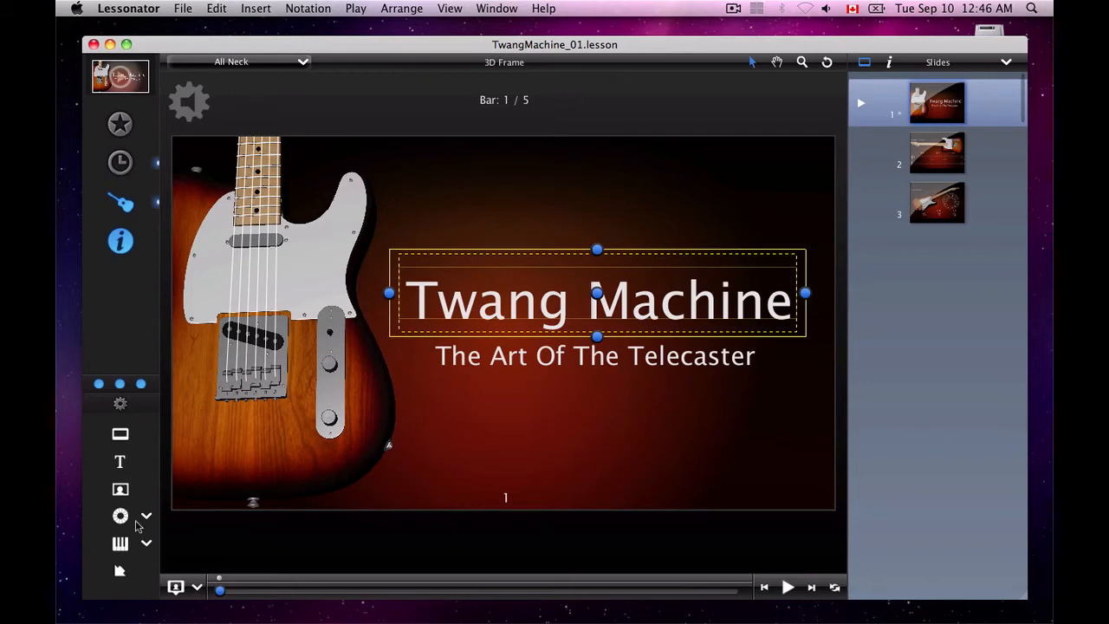
Go to the Circle Of Fifths slide, open its template and instrument chooser, and browse the choices
left_click(935, 209)
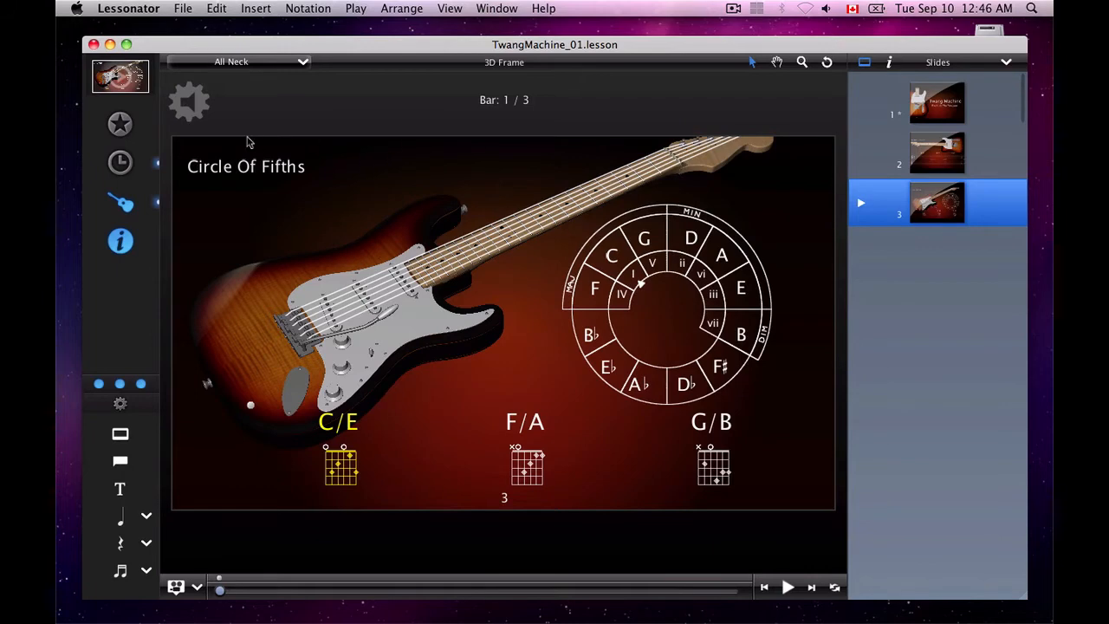
left_click(120, 125)
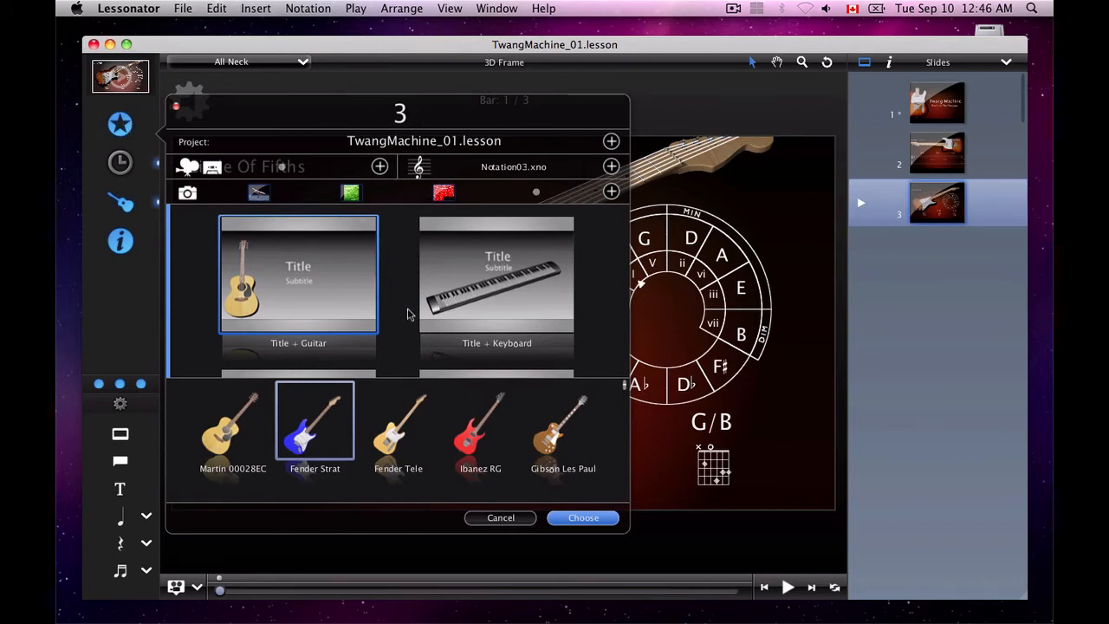
scroll(405, 312, "down", 5)
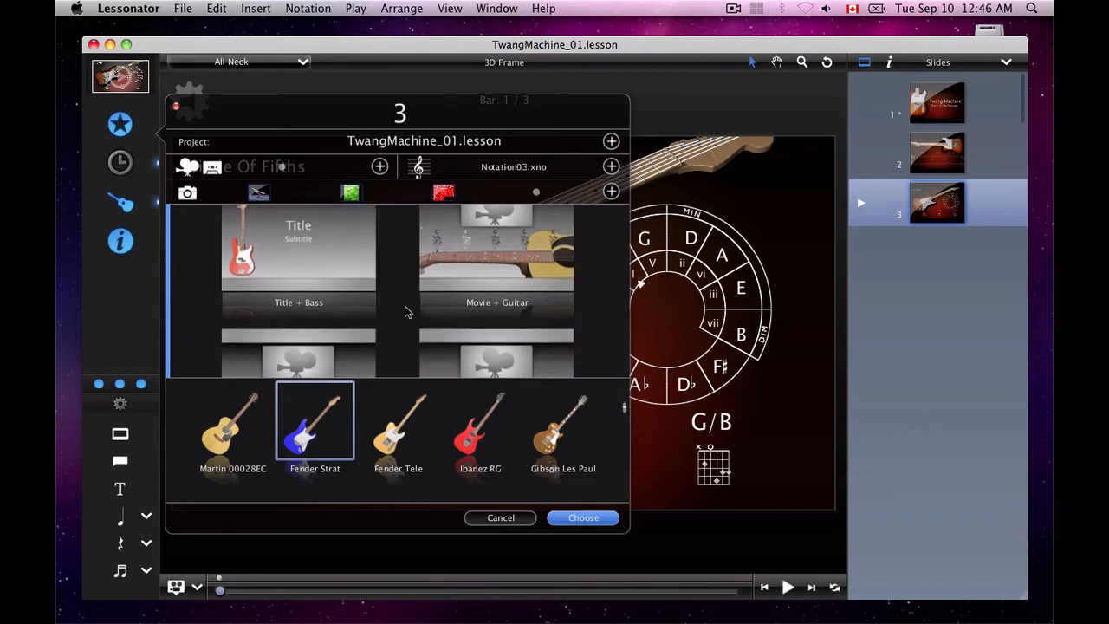
scroll(405, 312, "down", 6)
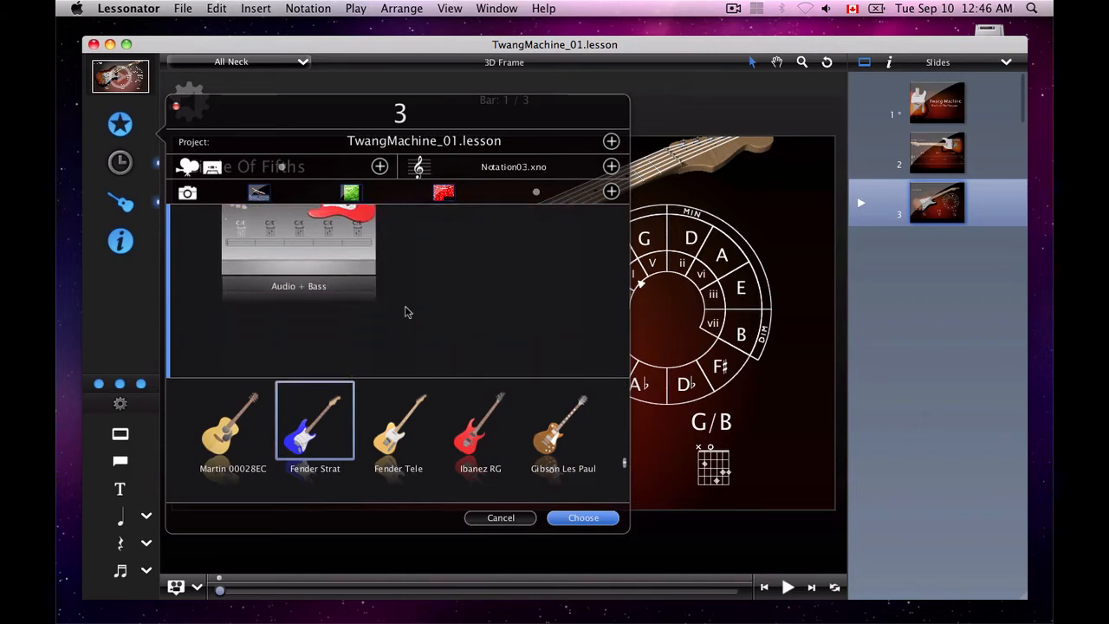
scroll(404, 311, "up", 5)
scroll(405, 311, "up", 4)
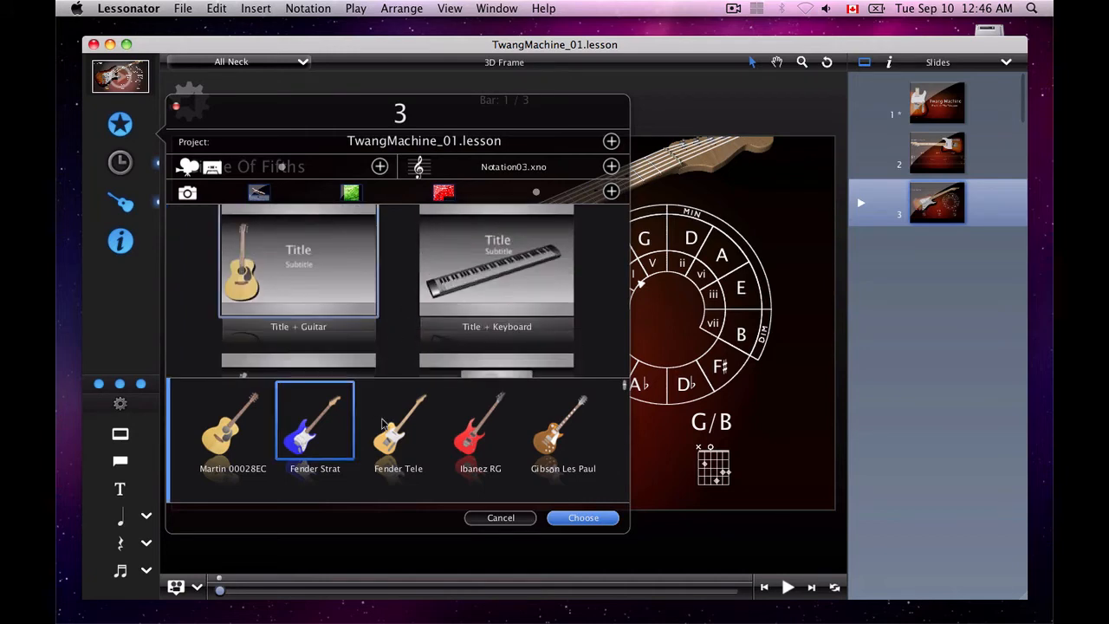
scroll(382, 420, "down", 3)
scroll(382, 420, "up", 3)
Examine the media options and the Title and Movie slide templates available for guitar, keyboard and bass
left_click(381, 169)
scroll(489, 271, "down", 2)
scroll(486, 271, "down", 3)
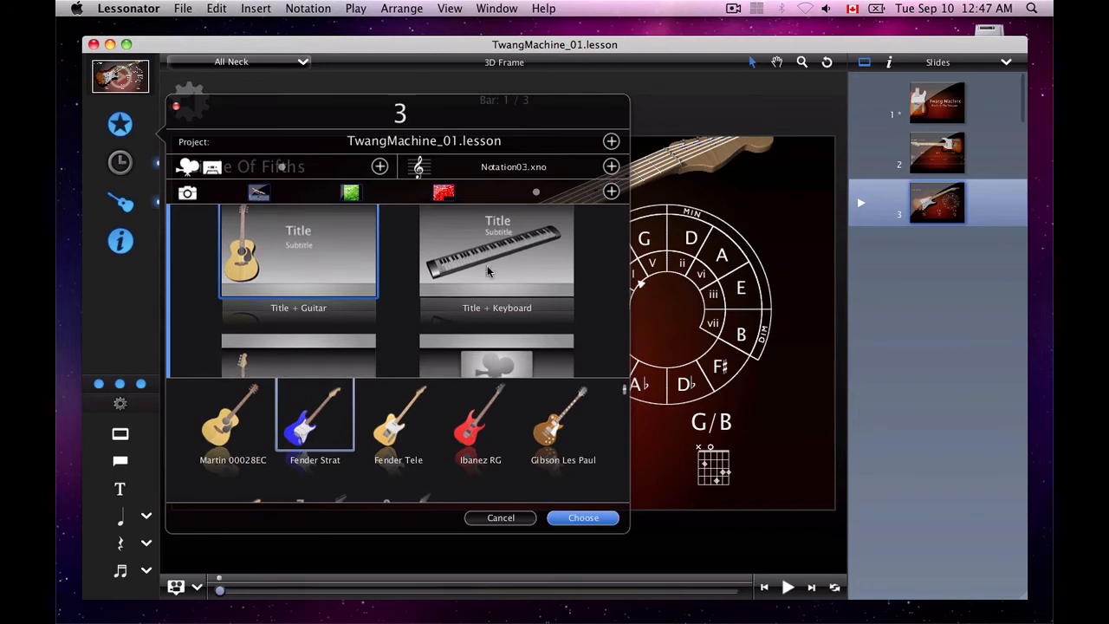
scroll(488, 271, "down", 10)
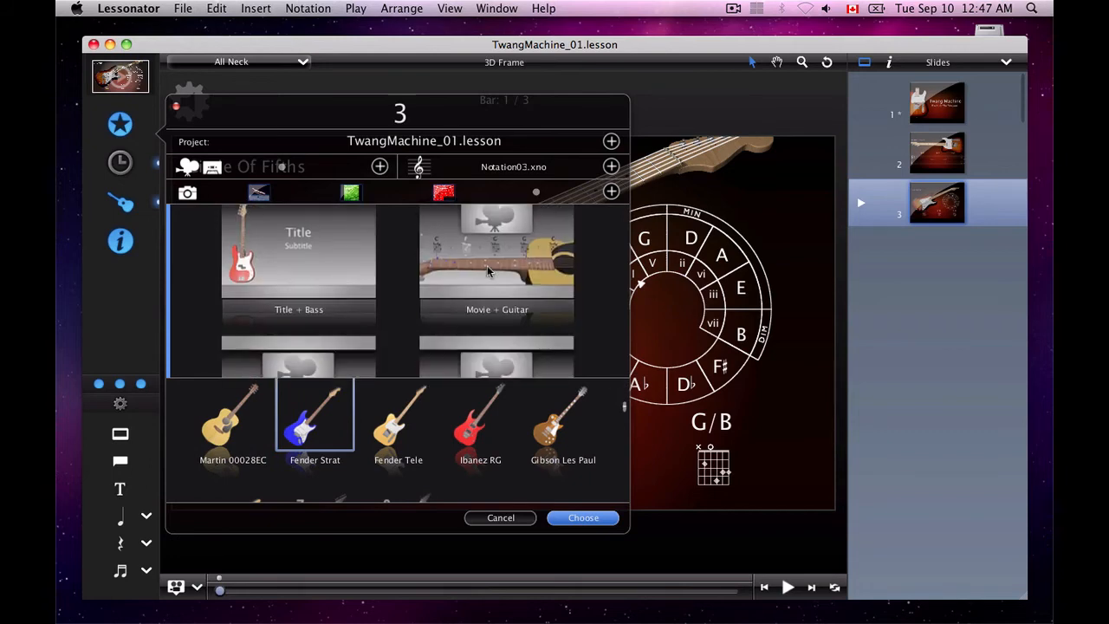
scroll(488, 271, "down", 3)
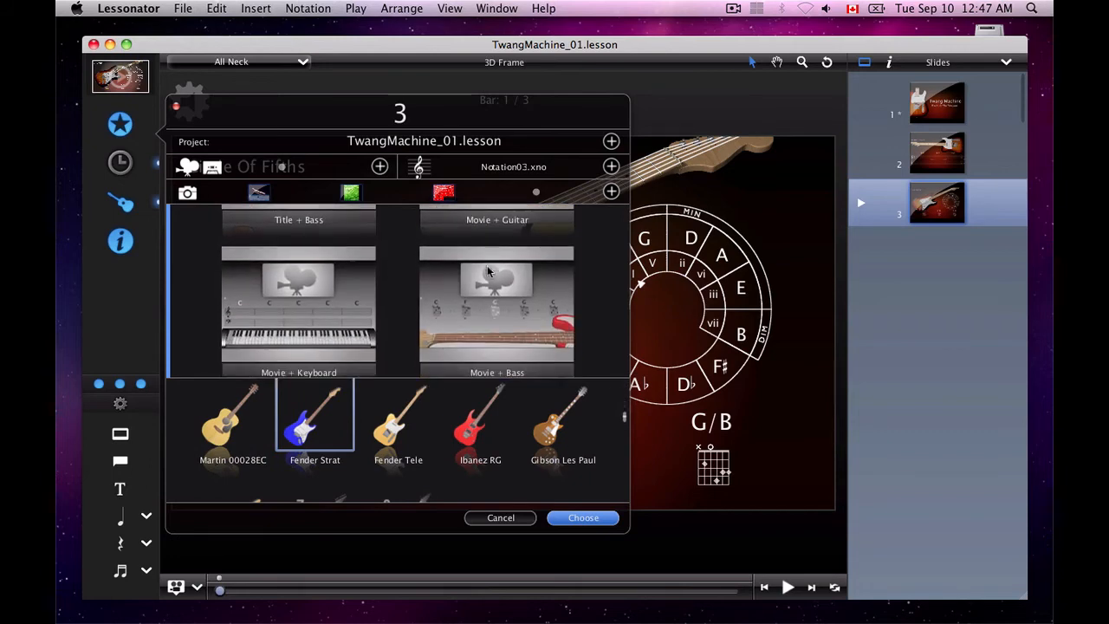
scroll(488, 271, "up", 10)
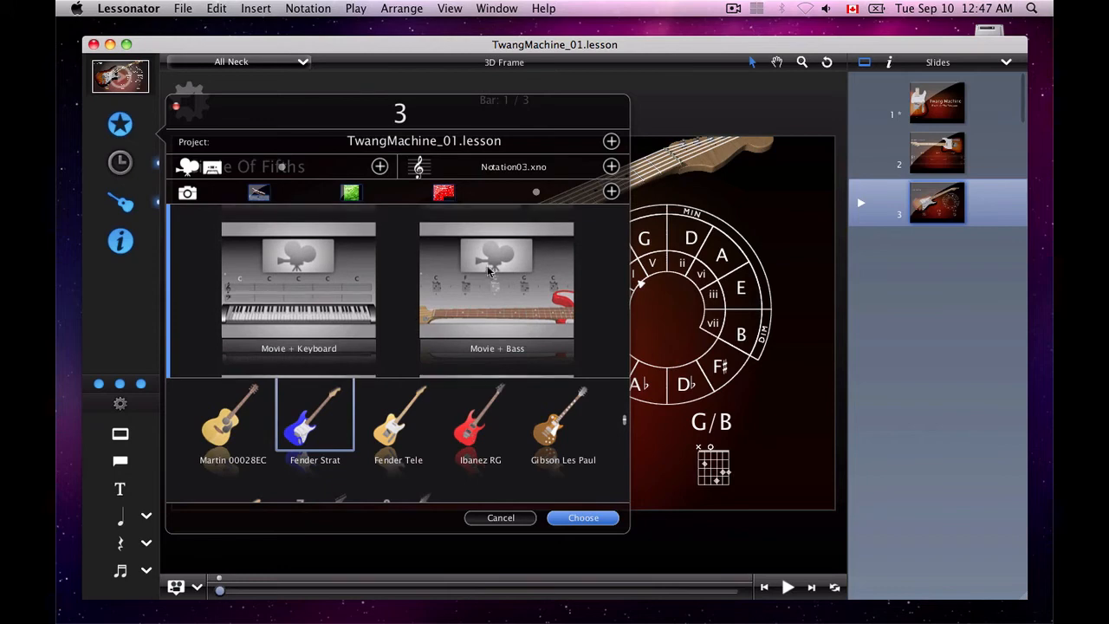
scroll(488, 271, "up", 2)
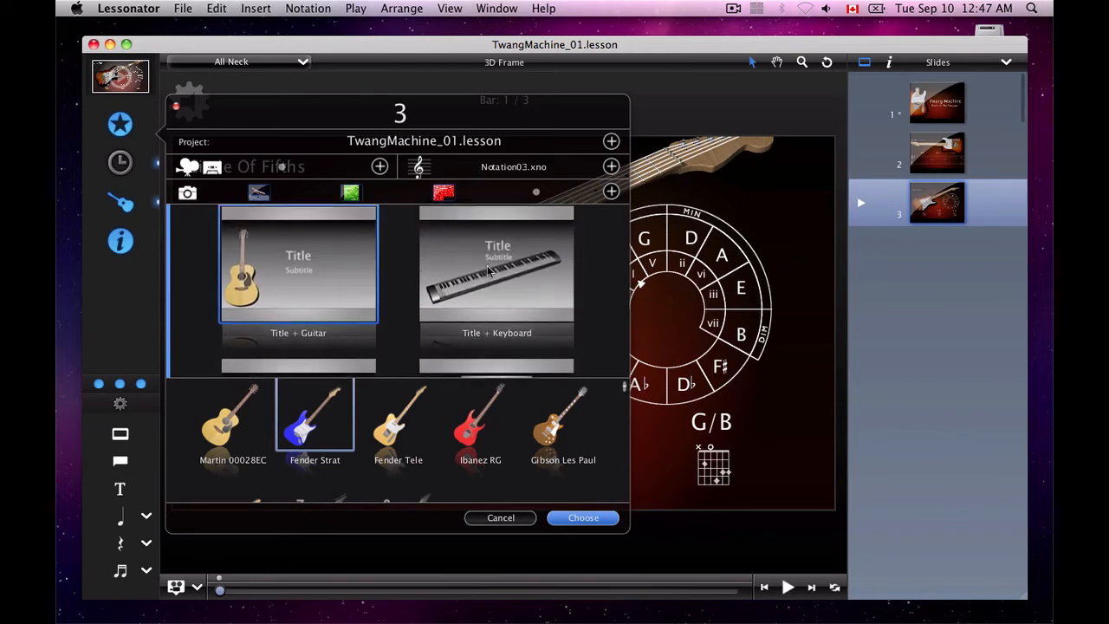
scroll(488, 272, "up", 1)
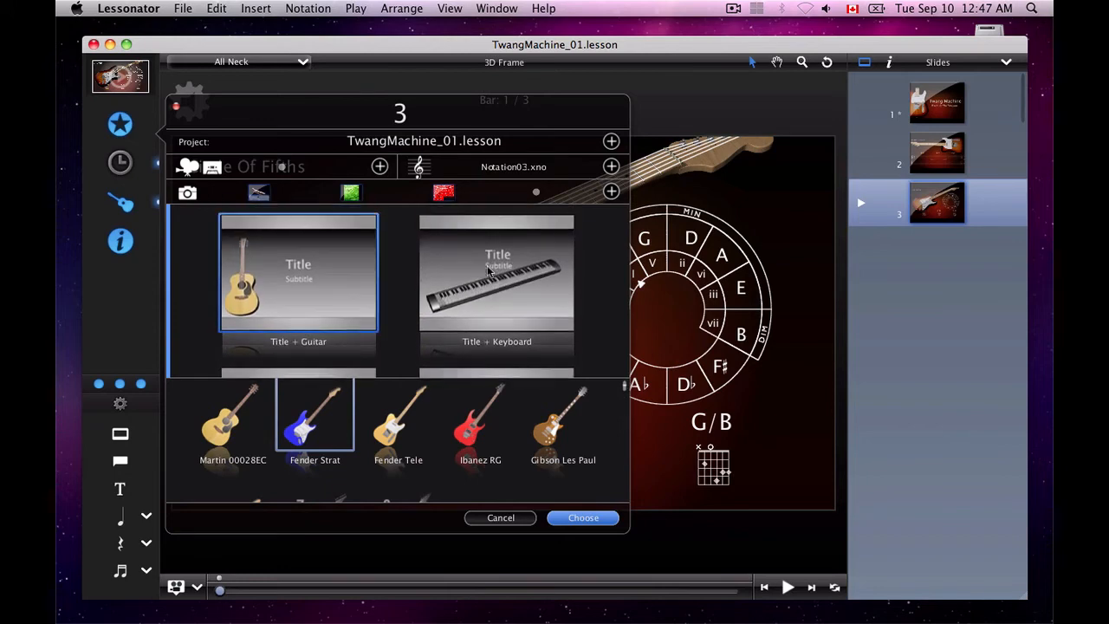
scroll(488, 271, "up", 1)
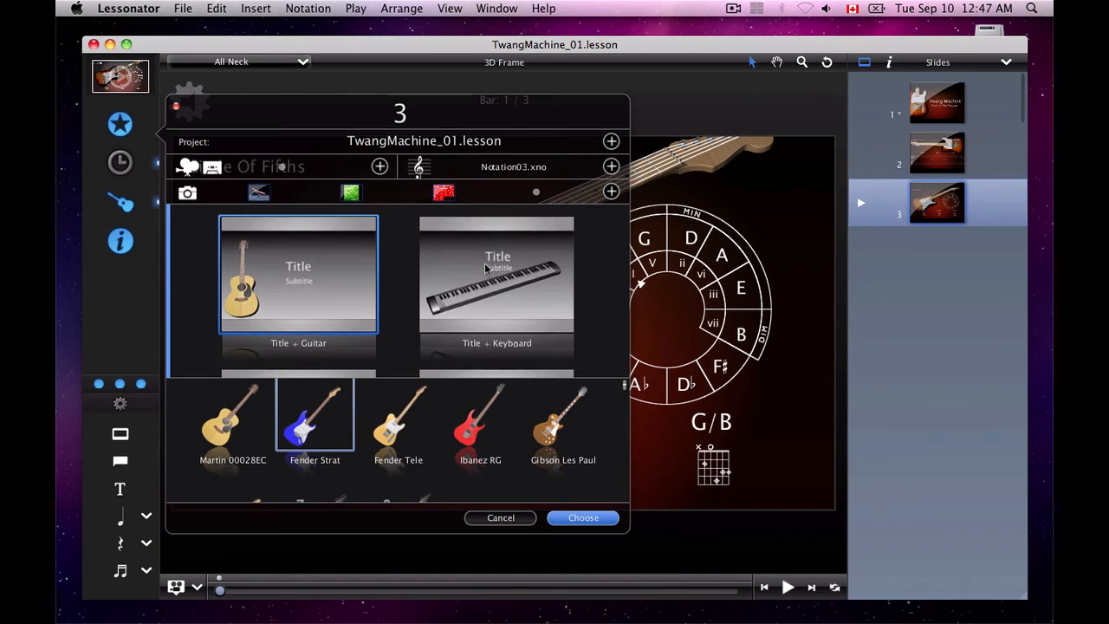
scroll(484, 263, "down", 5)
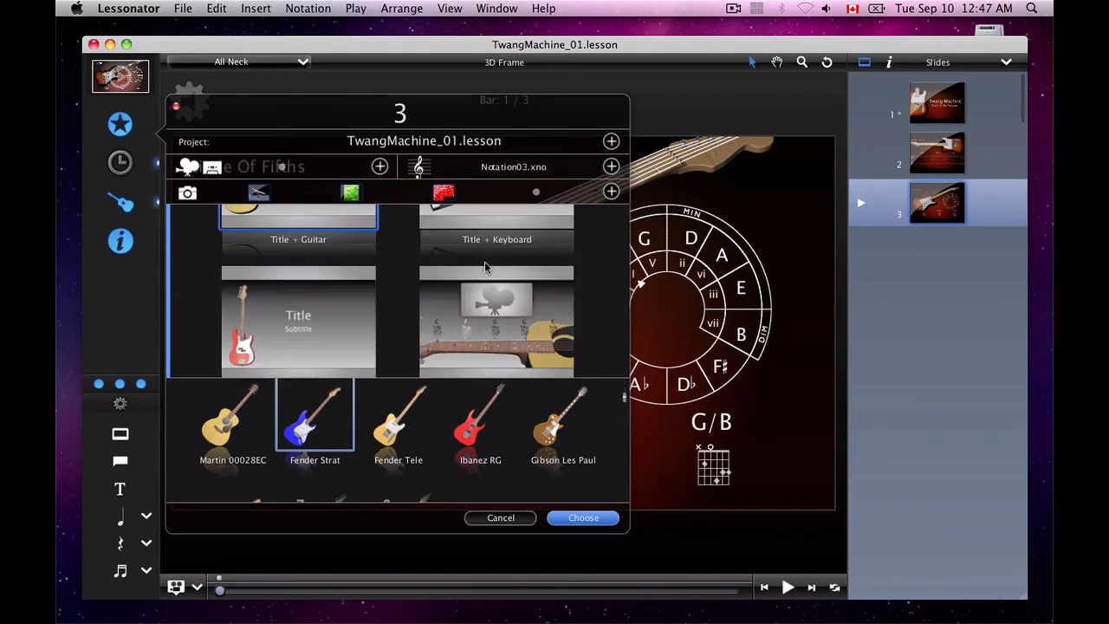
scroll(485, 266, "down", 2)
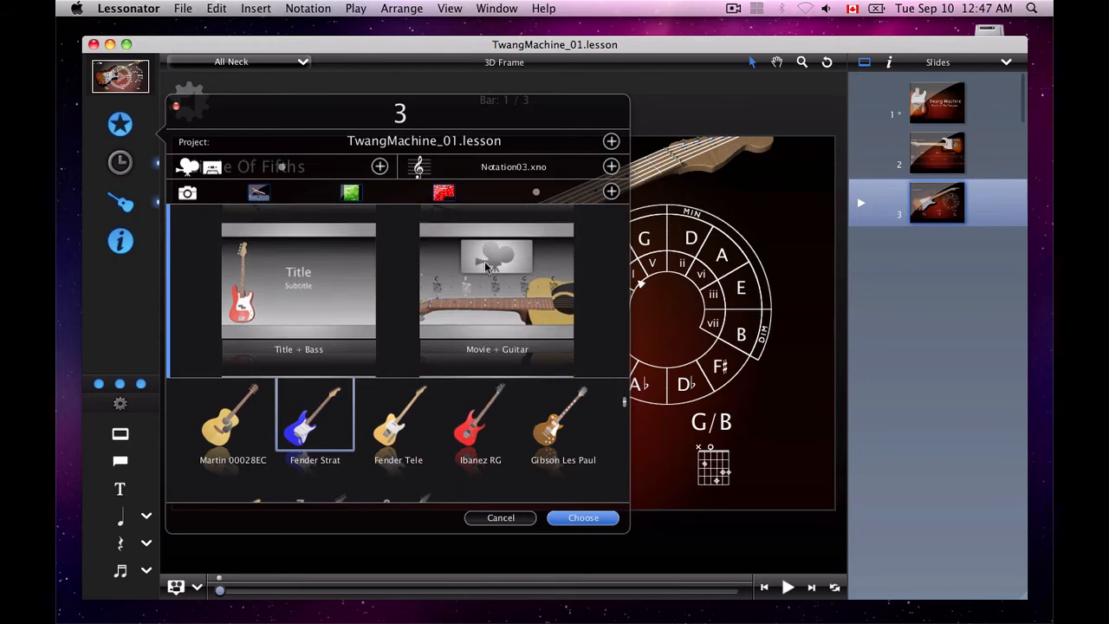
scroll(486, 267, "up", 1)
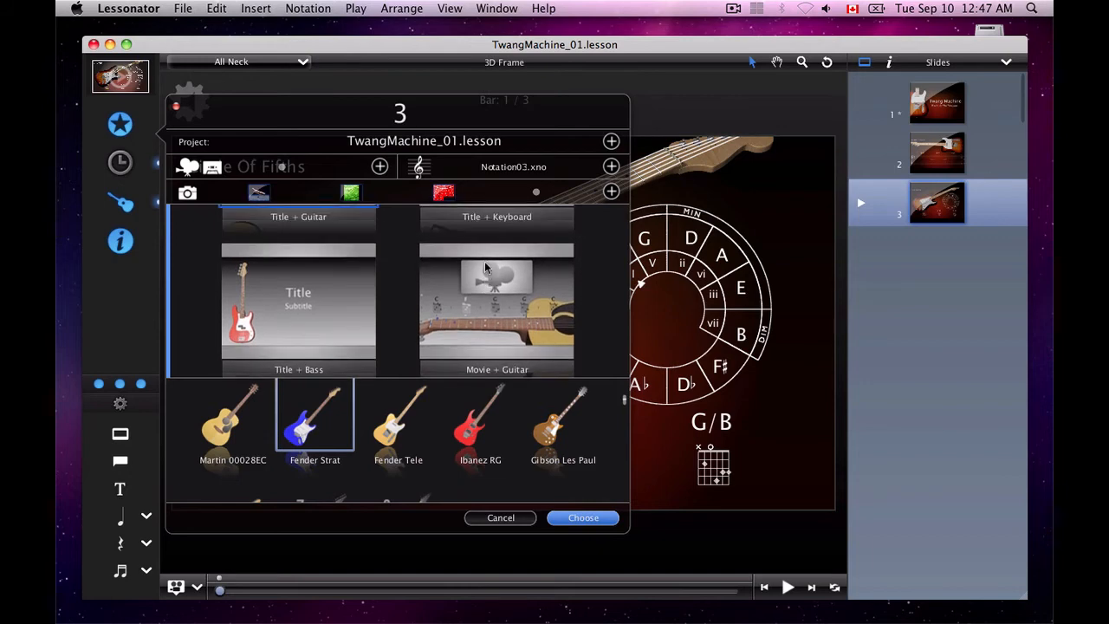
Select the Audio + Guitar template for slide 3
left_click(485, 282)
scroll(485, 280, "down", 10)
scroll(485, 279, "down", 3)
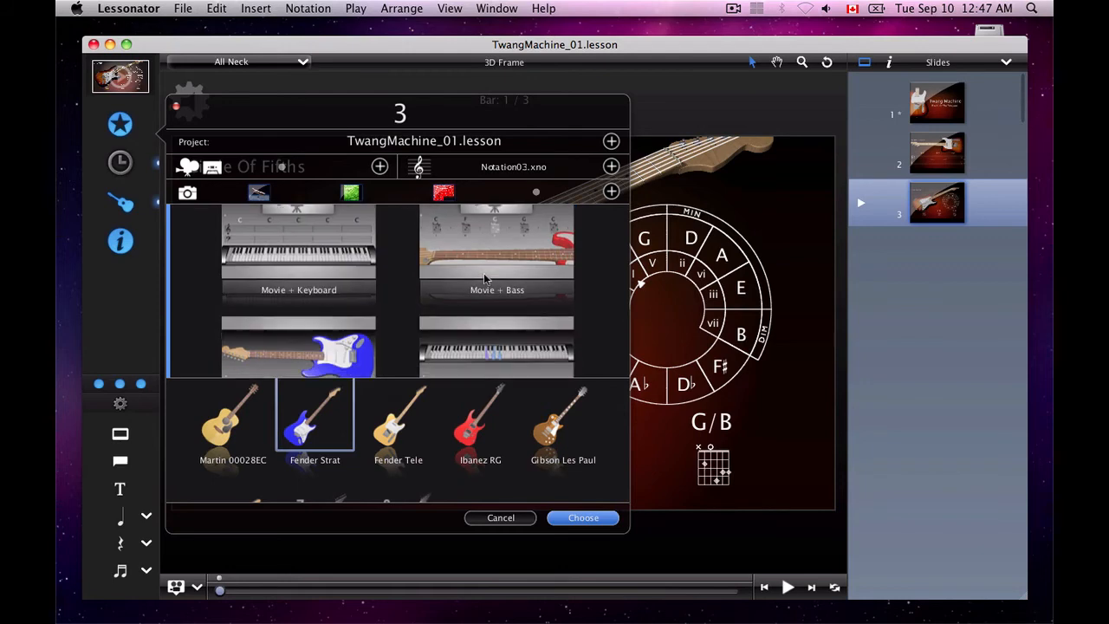
left_click(303, 311)
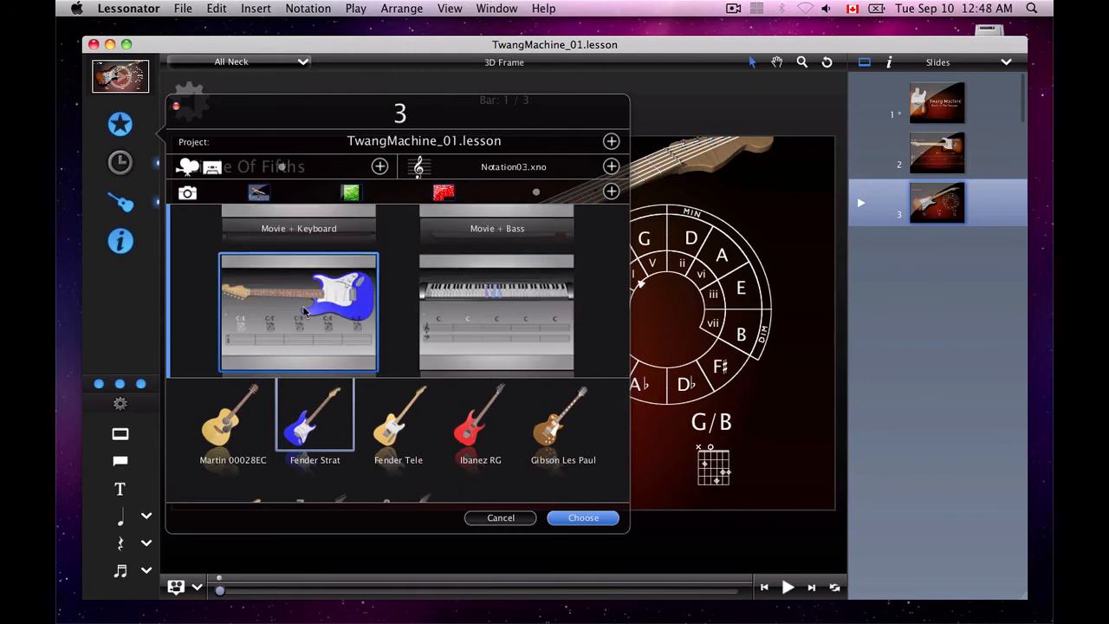
Examine the Audio templates for guitar, keyboard and bass, and compare them with the Title and Movie templates
scroll(518, 291, "down", 5)
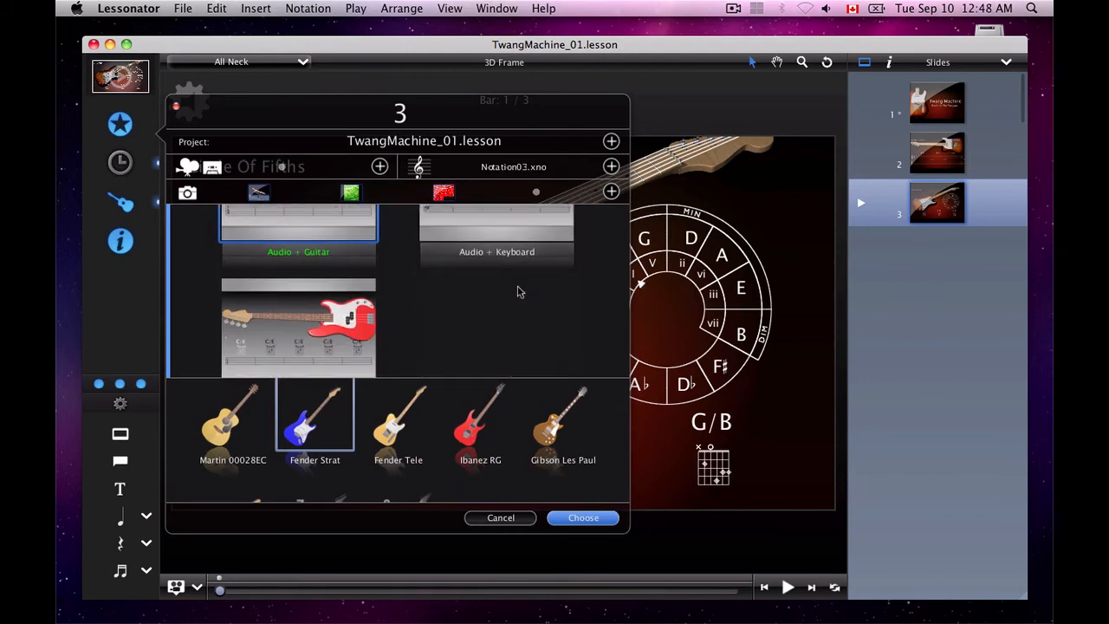
scroll(518, 292, "up", 10)
scroll(518, 292, "up", 5)
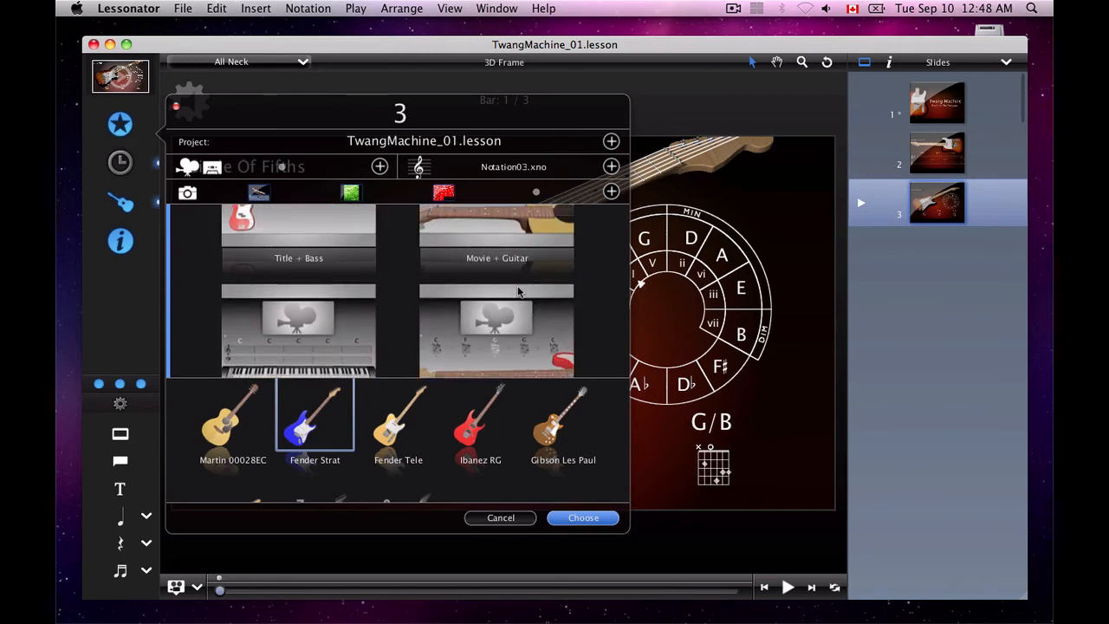
scroll(518, 292, "up", 2)
scroll(518, 292, "down", 6)
scroll(518, 292, "down", 3)
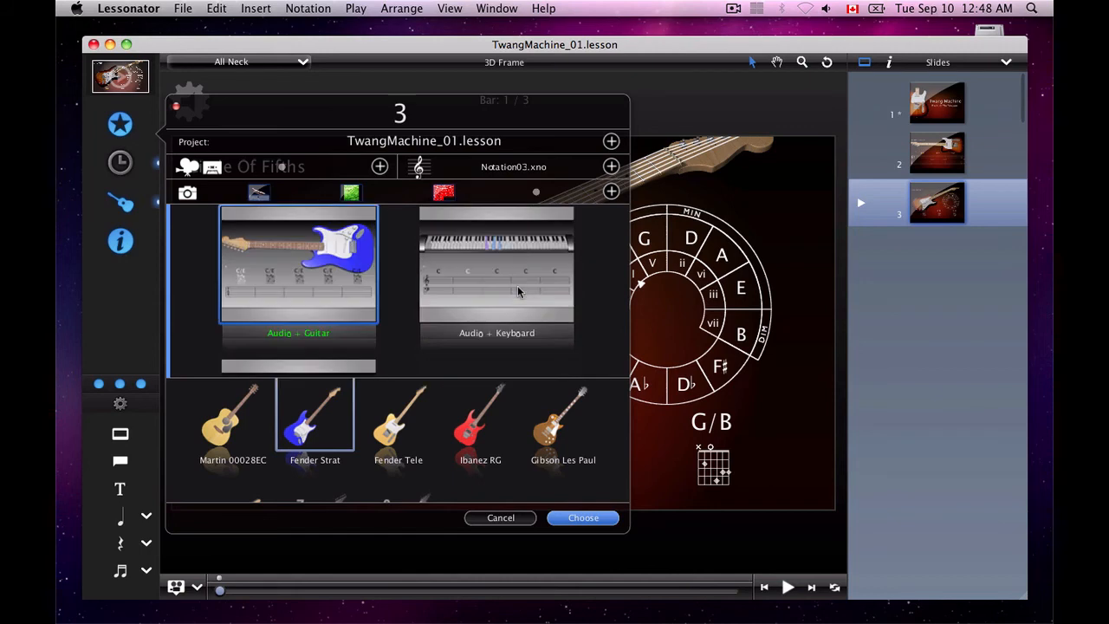
scroll(518, 292, "up", 3)
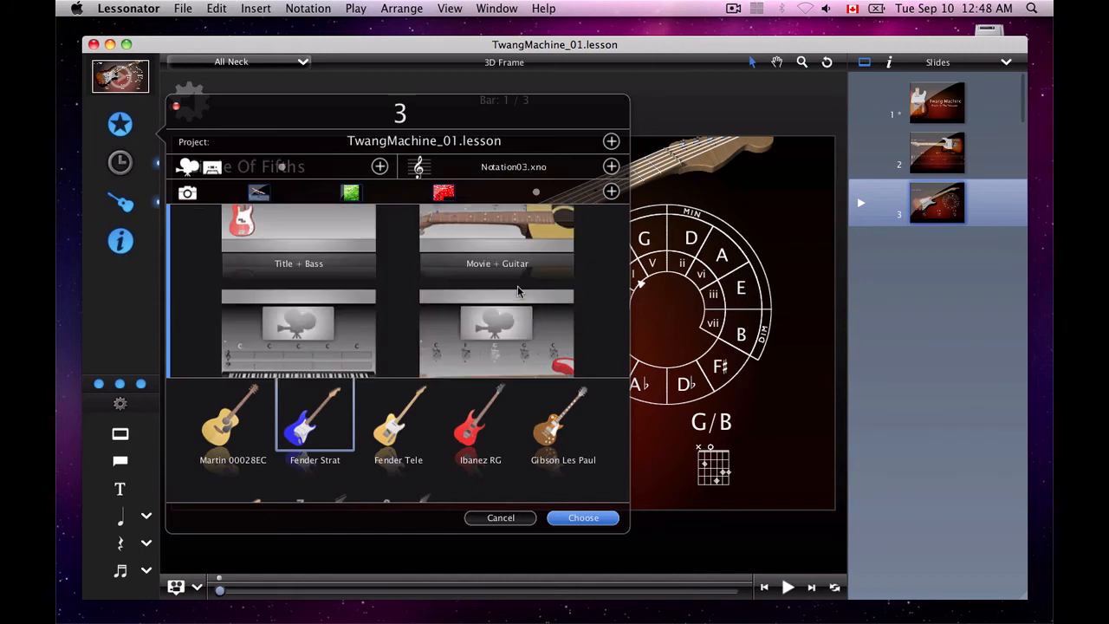
Select the Ibanez RG and browse the other guitars, including the Charvel San Dimas, Ibanez RG7420 and Ibanez RG8
left_click(451, 438)
scroll(443, 450, "down", 6)
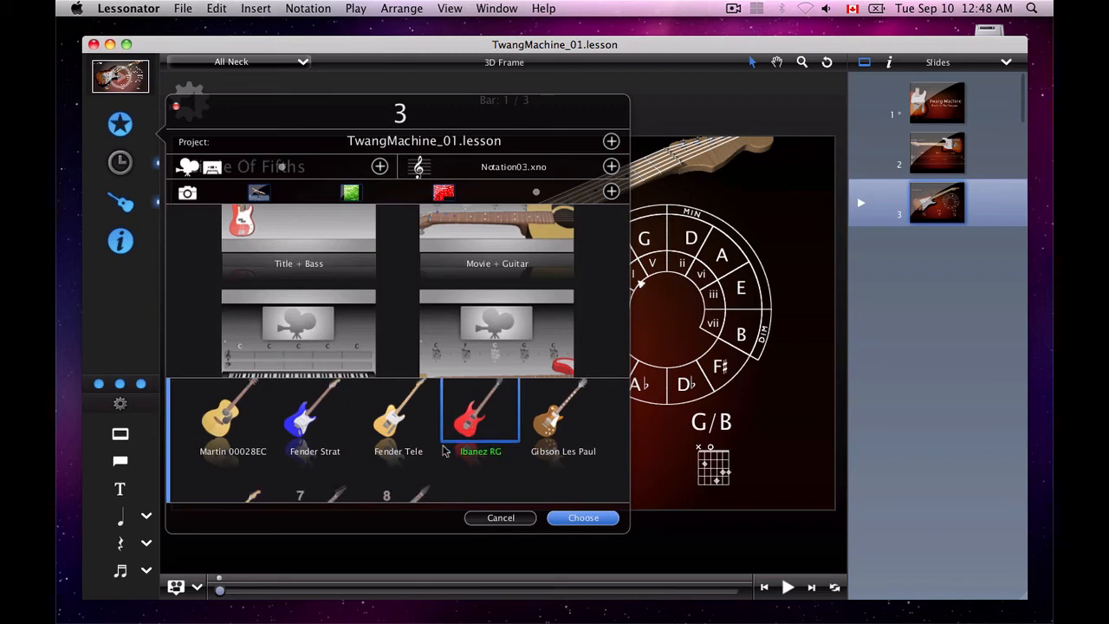
scroll(443, 451, "up", 7)
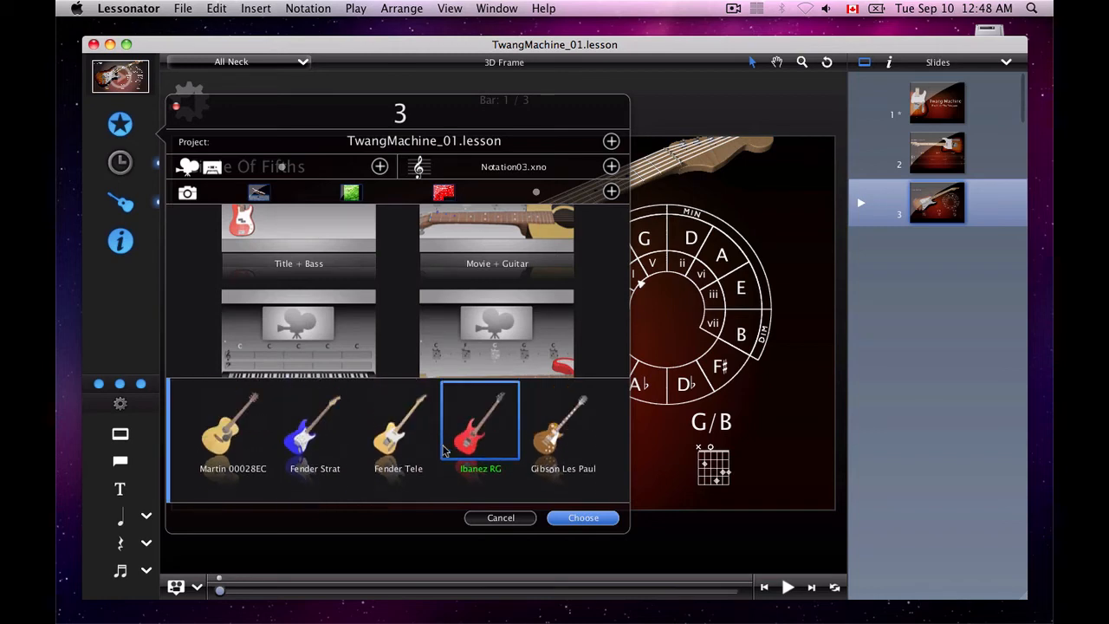
scroll(443, 451, "down", 5)
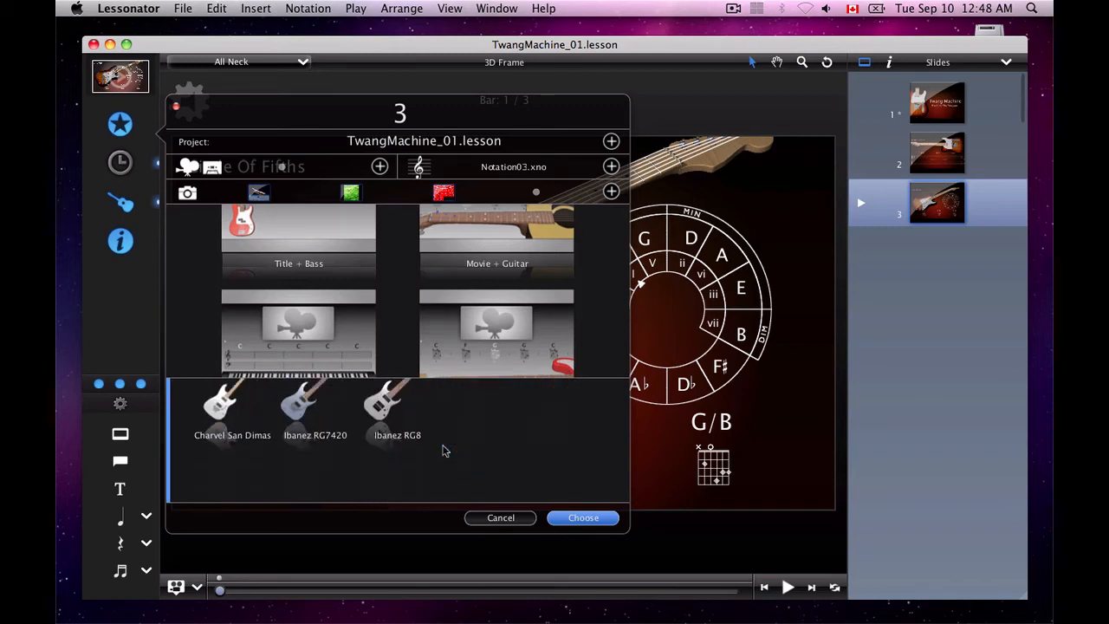
scroll(443, 450, "up", 5)
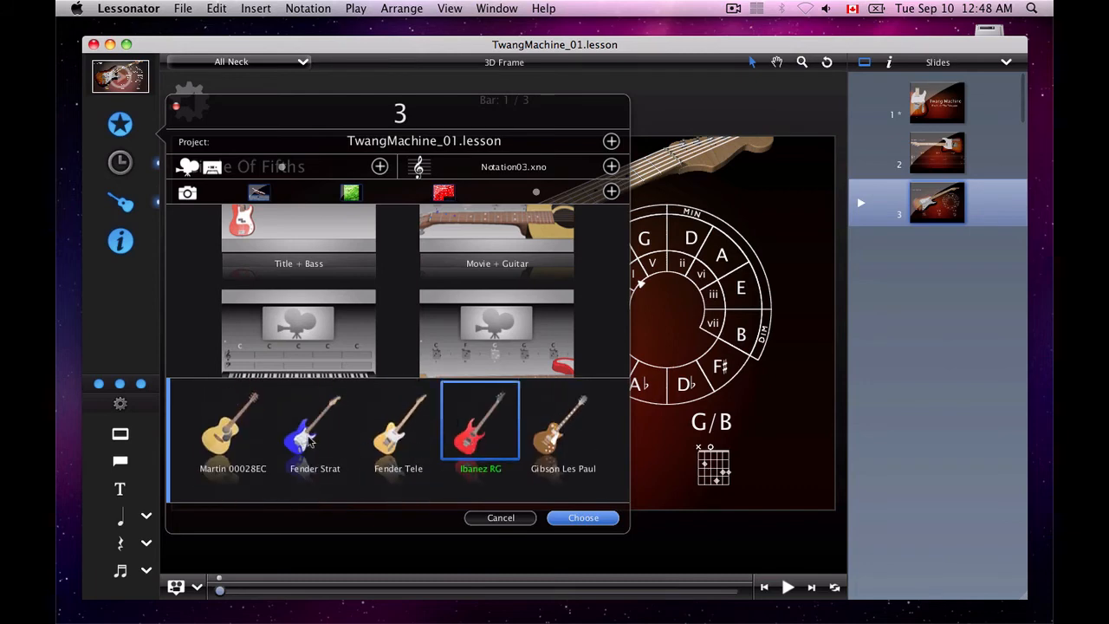
Try the Fender Strat, Fender Tele, Ibanez RG and Gibson Les Paul selections, and close the chooser without applying anything
left_click(309, 439)
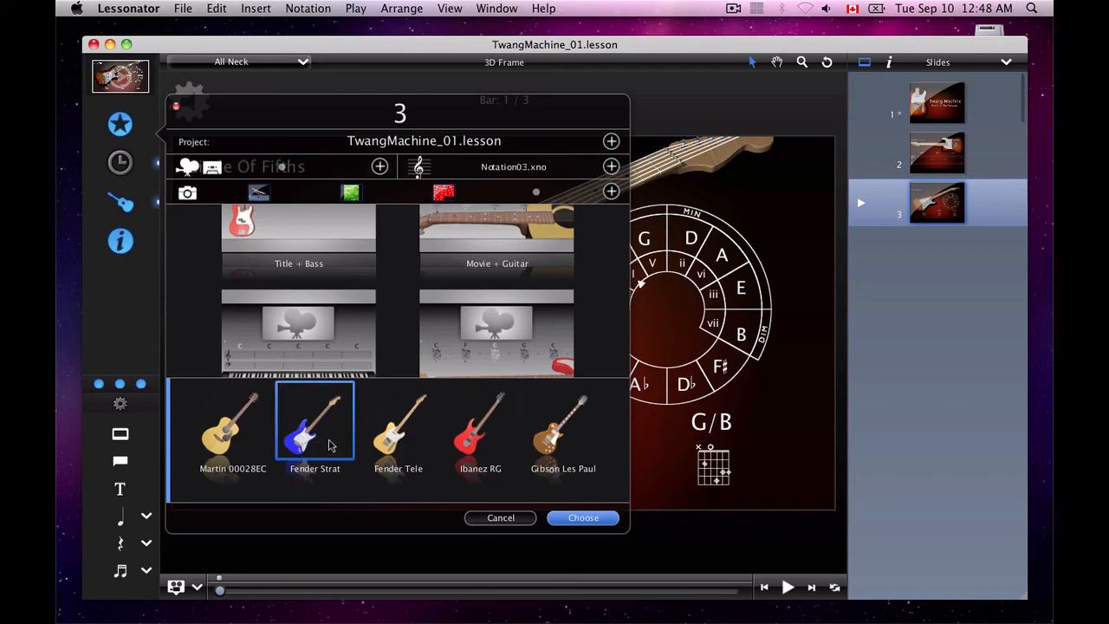
left_click(401, 443)
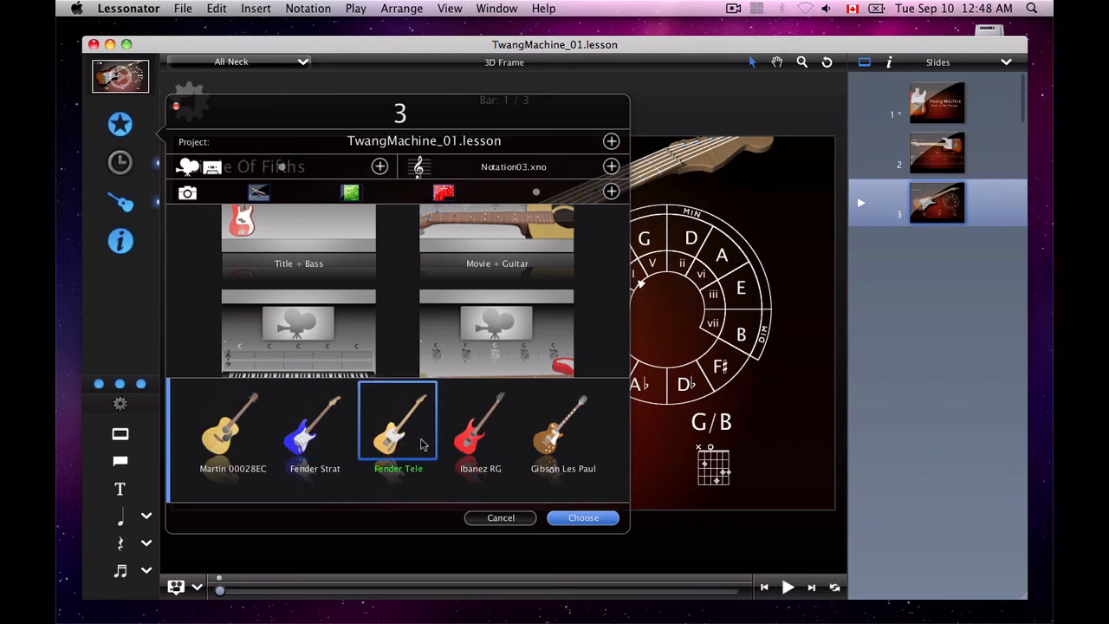
left_click(469, 444)
left_click(555, 443)
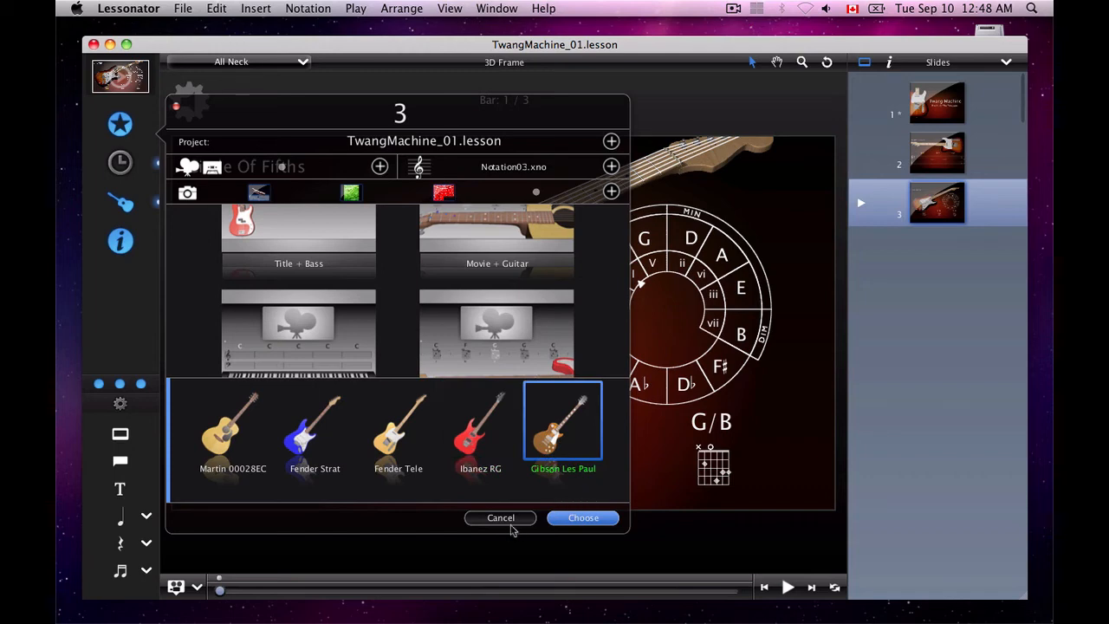
left_click(500, 517)
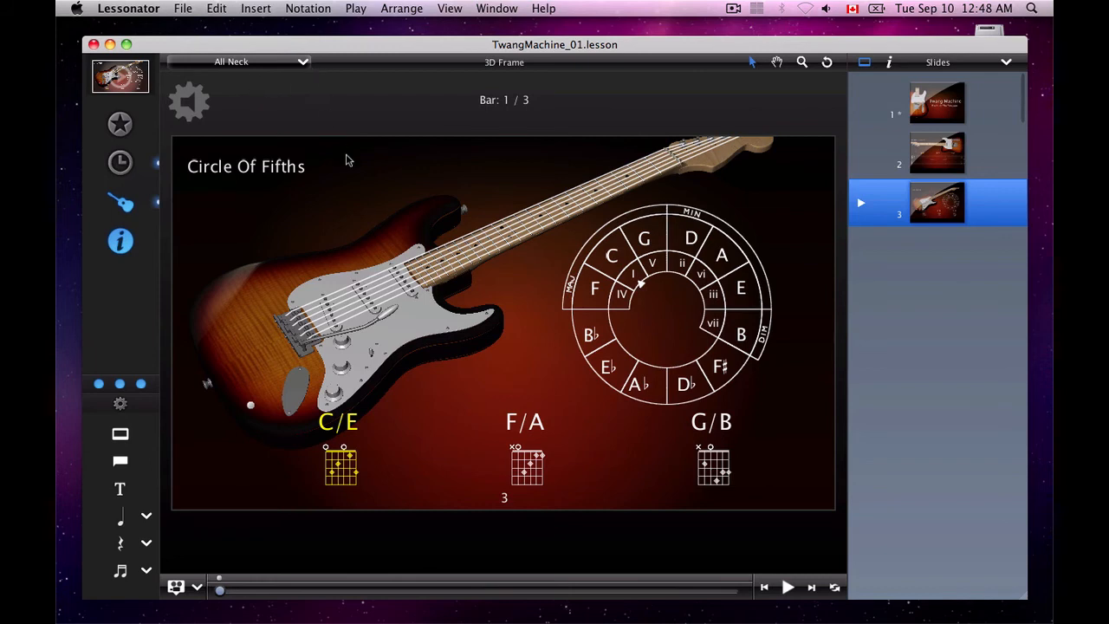
Try the All Iso Neck Low camera view on the Circle Of Fifths guitar, and settle on the Preview view
left_click(303, 62)
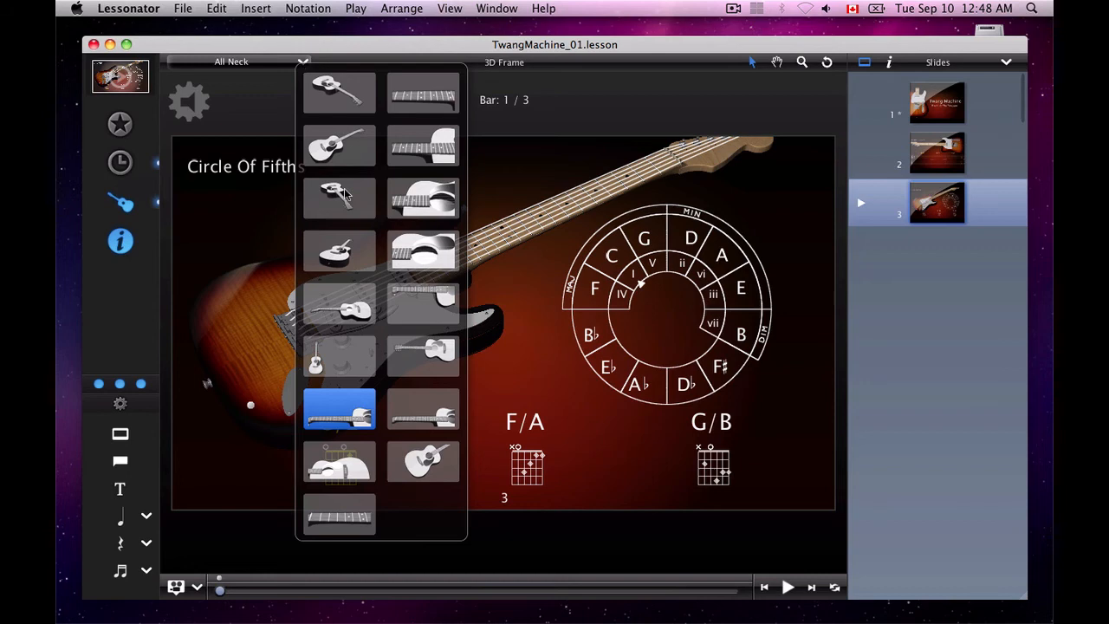
left_click(344, 194)
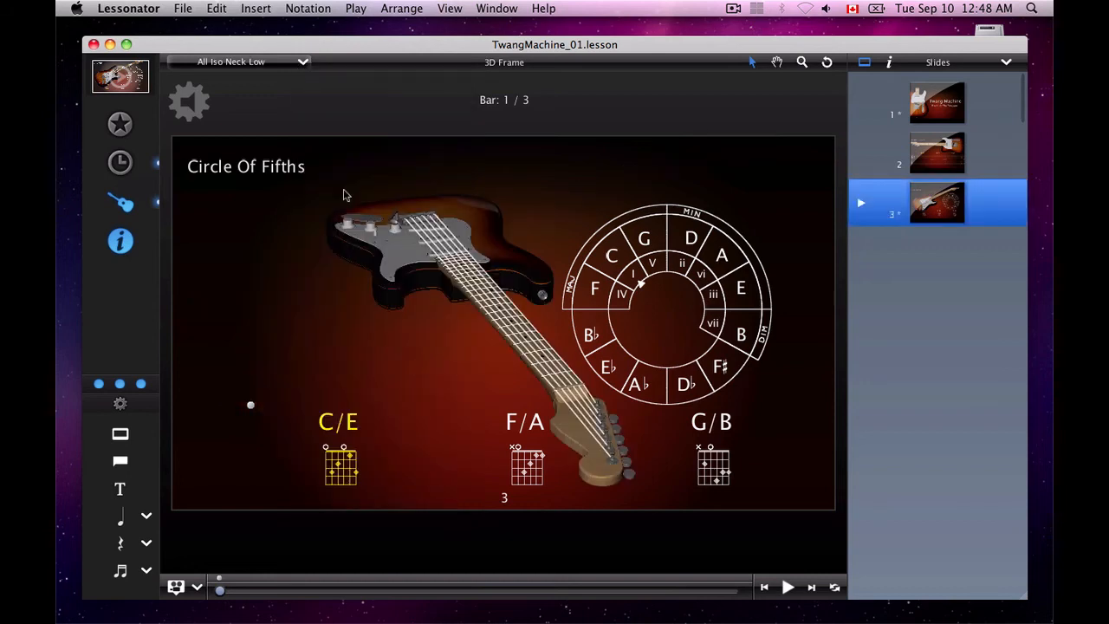
left_click(303, 64)
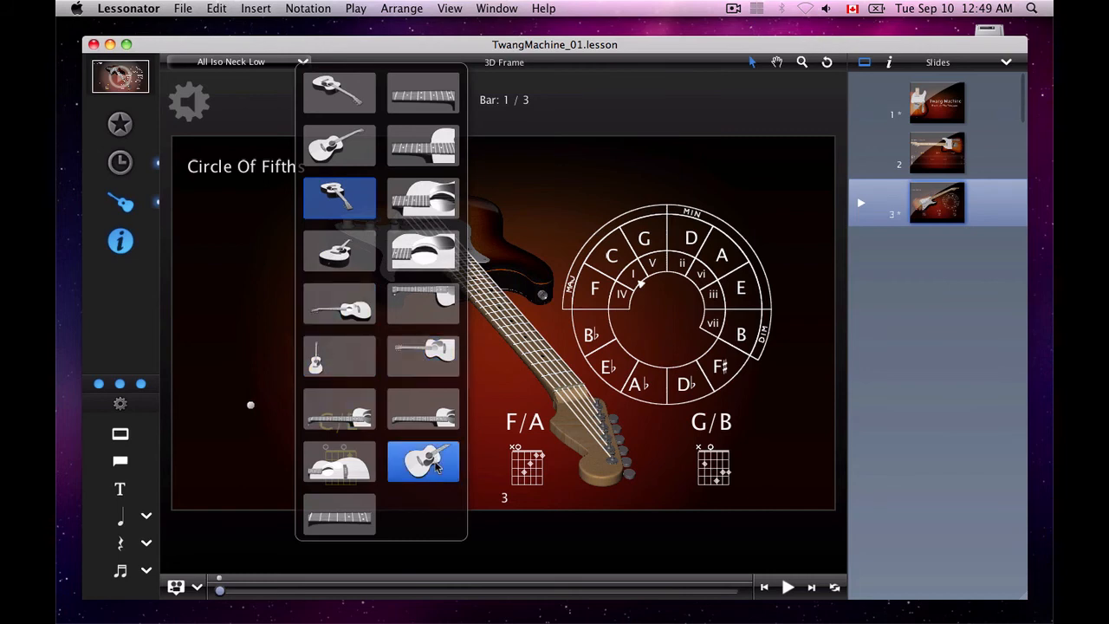
left_click(425, 462)
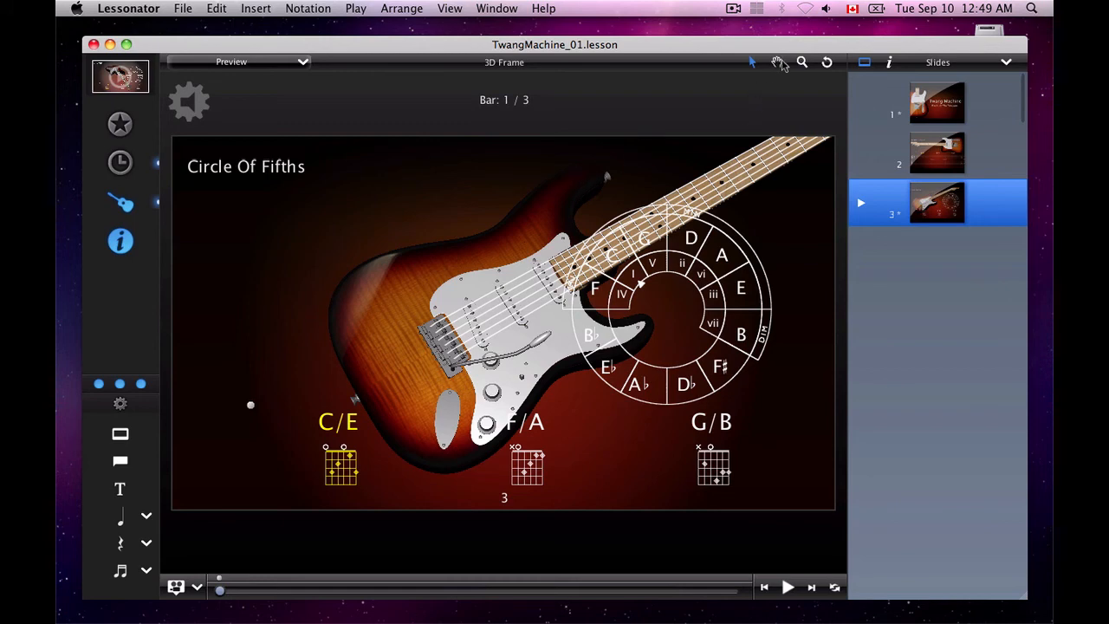
Rotate the 3D guitar slightly and shift it left, clear of the circle of fifths diagram, and return to the selection tool
left_click(826, 65)
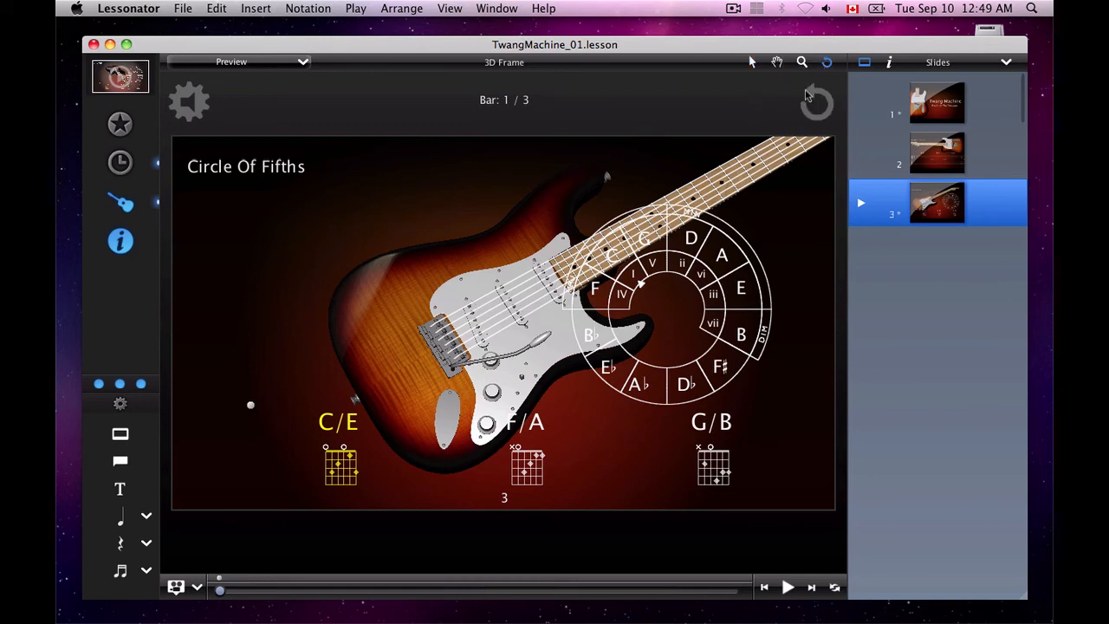
left_click_drag(458, 357, 482, 286)
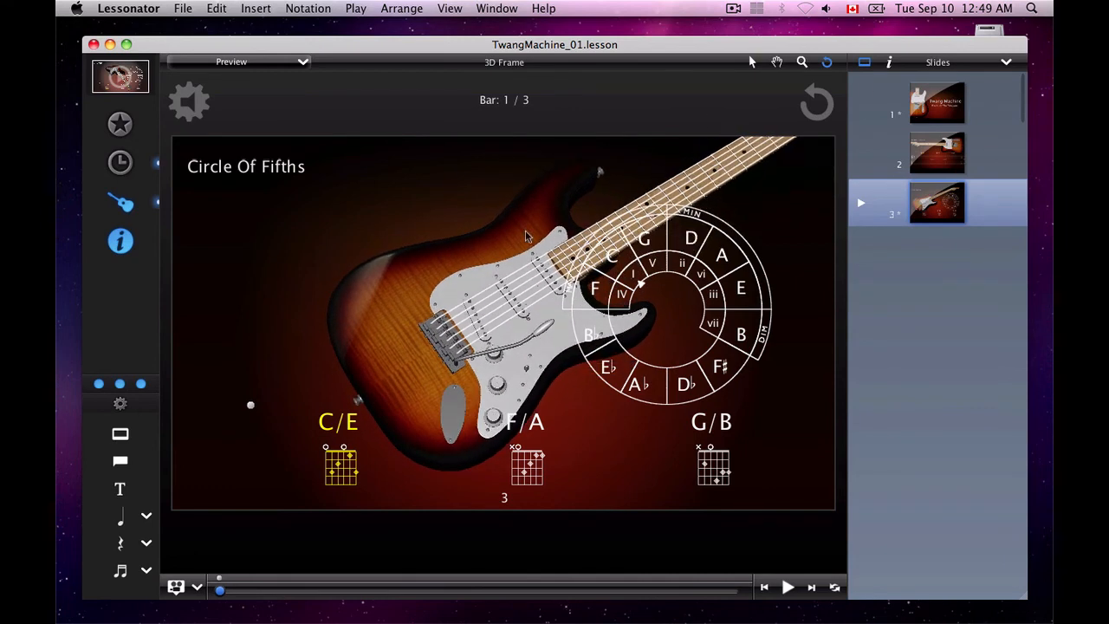
scroll(480, 246, "right", 5)
scroll(479, 246, "right", 5)
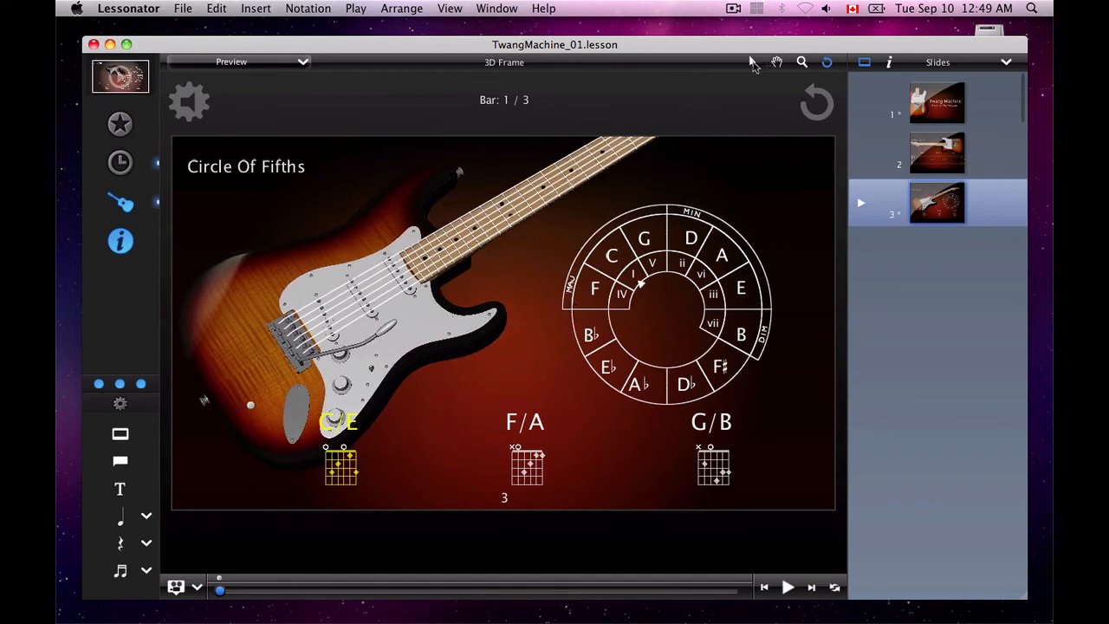
left_click(753, 62)
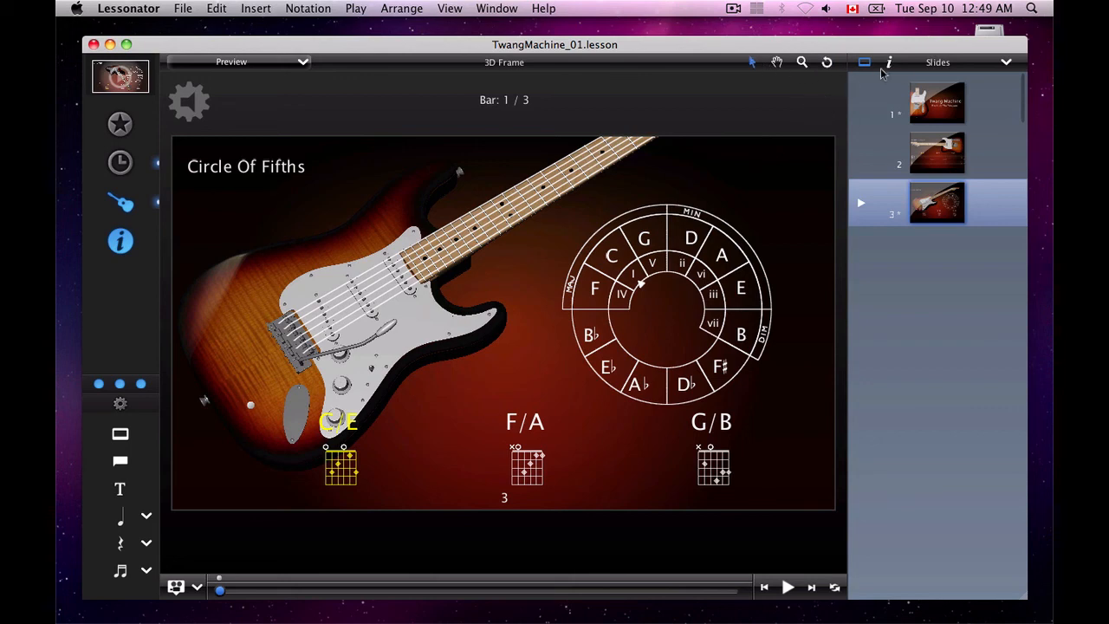
Visit the Twang Machine title slide, go to the Notation – Guitar 01 slide, and show its Inspector
left_click(932, 116)
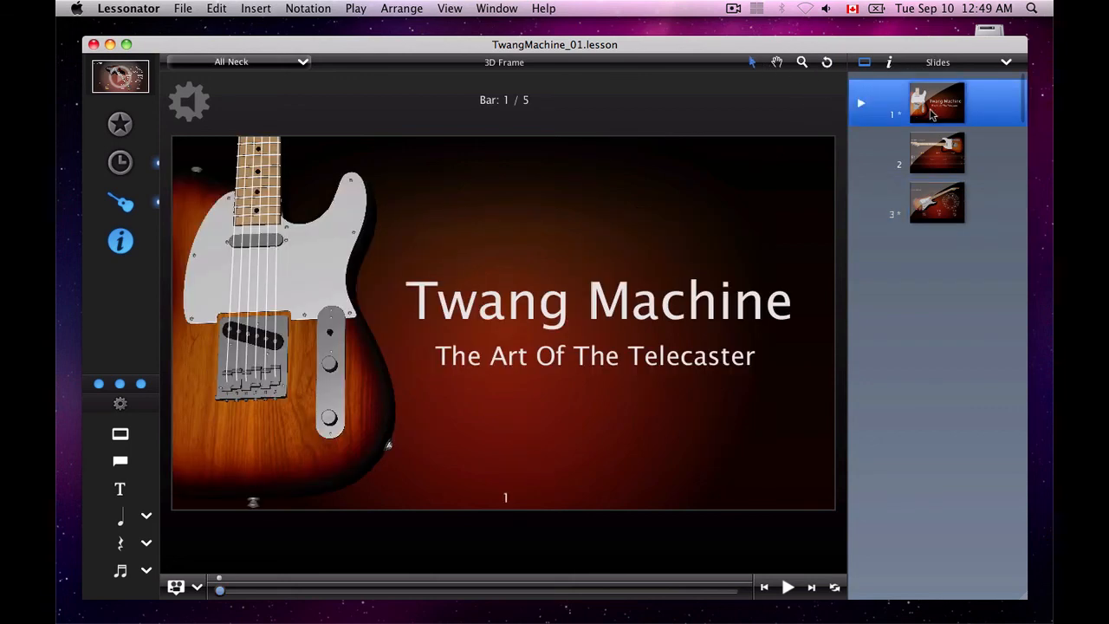
left_click(939, 155)
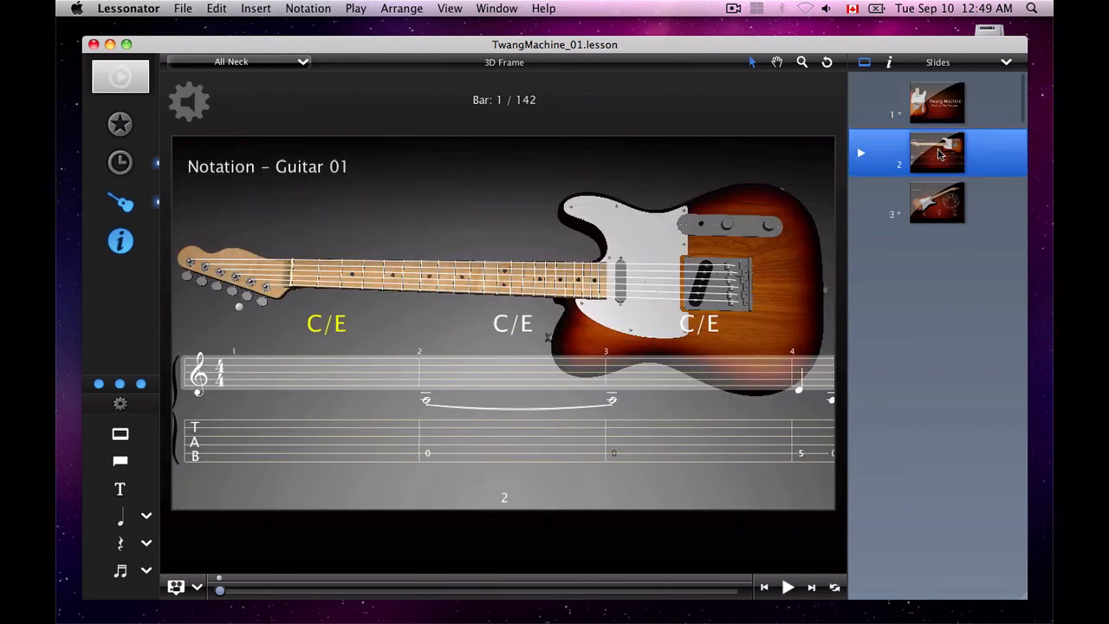
left_click(889, 64)
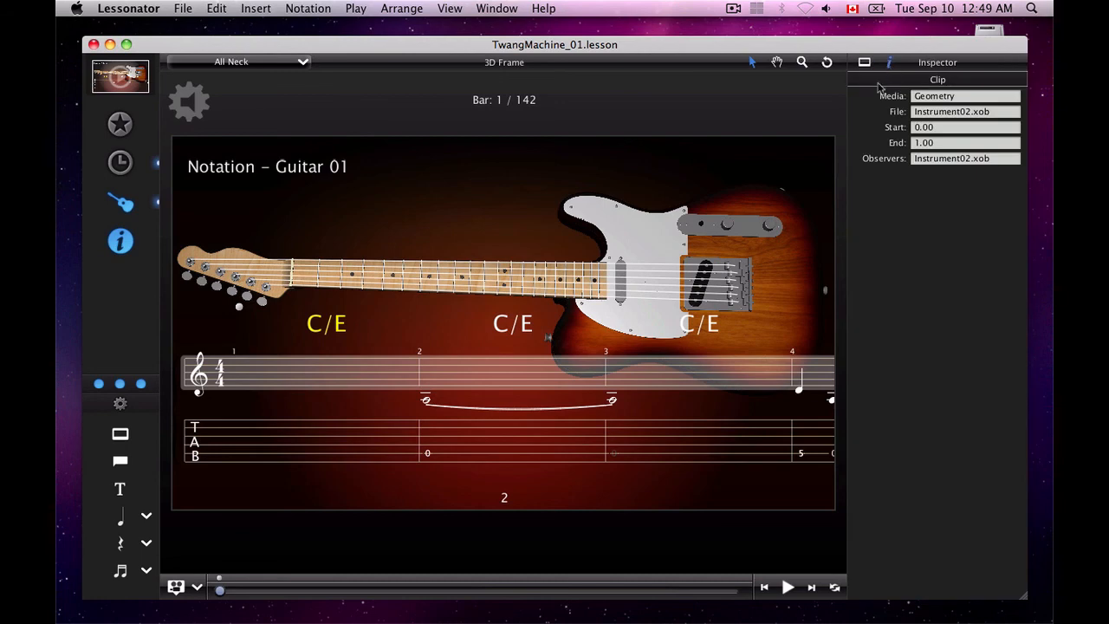
Select the C/E chord in bar 3 to inspect its settings, and move the playhead to bar 3
left_click(609, 316)
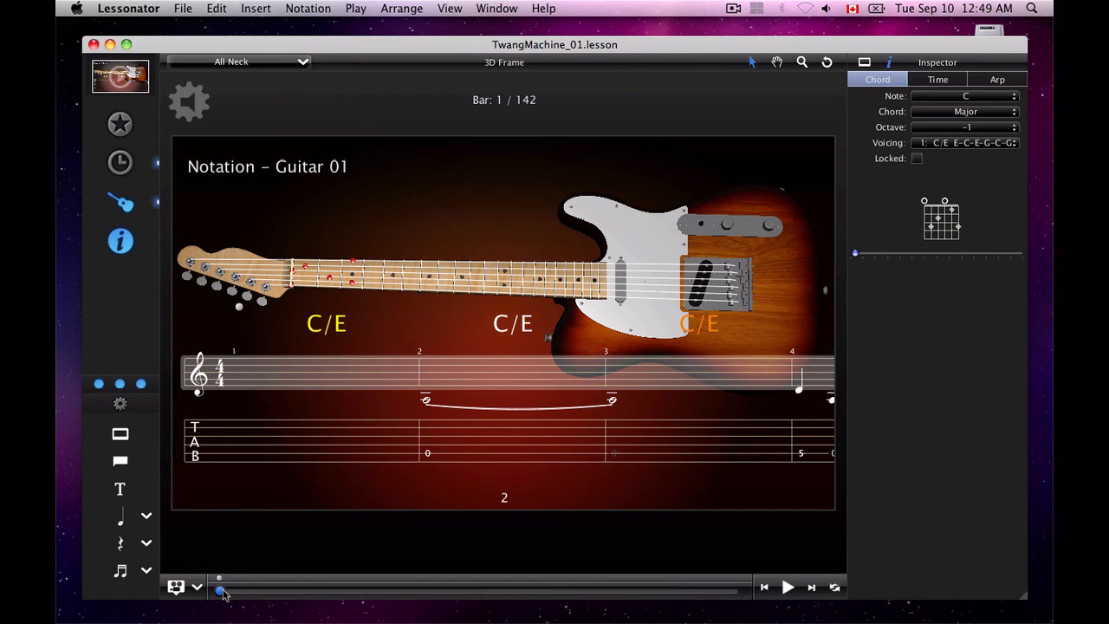
mouse_move(220, 591)
left_mouse_down()
mouse_move(372, 593)
mouse_move(230, 595)
left_mouse_up()
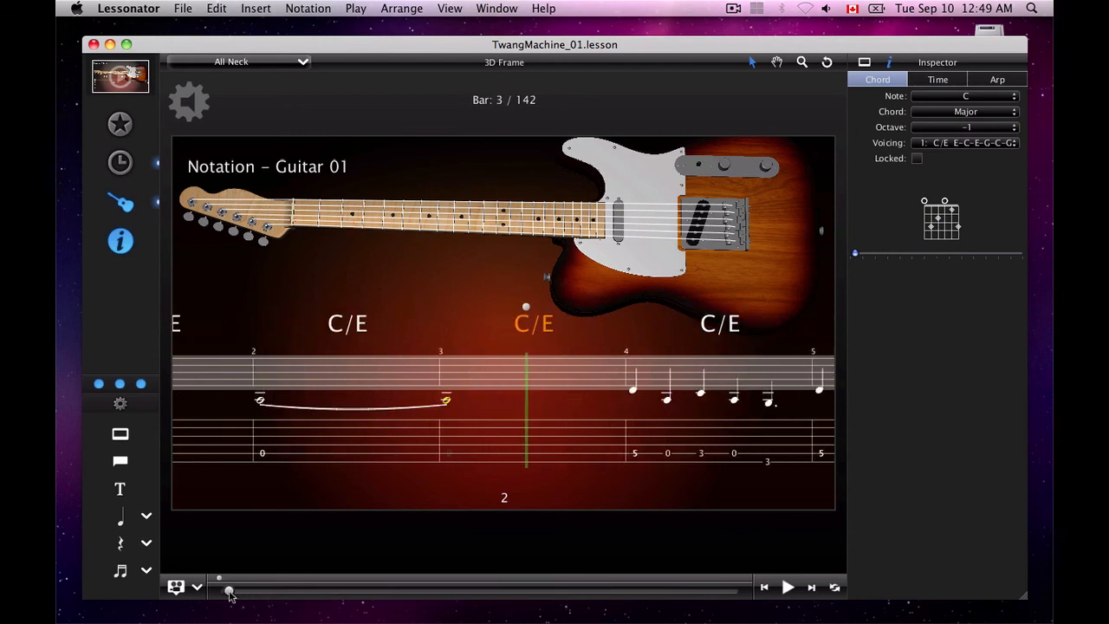